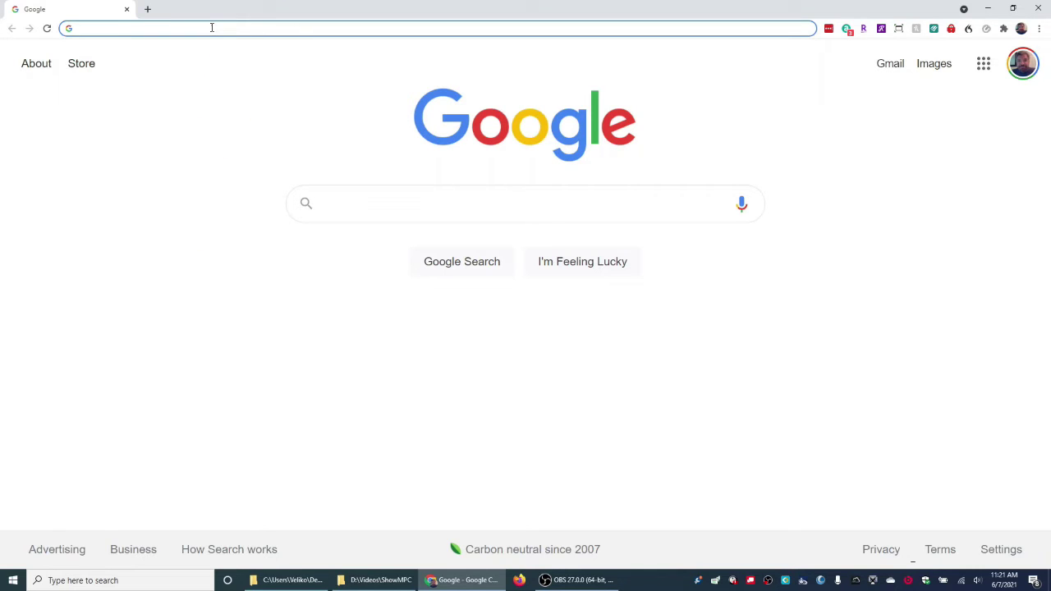
Go to showmypc.com by typing 'show' in Chrome's address bar and accepting the suggestion.
click(434, 197)
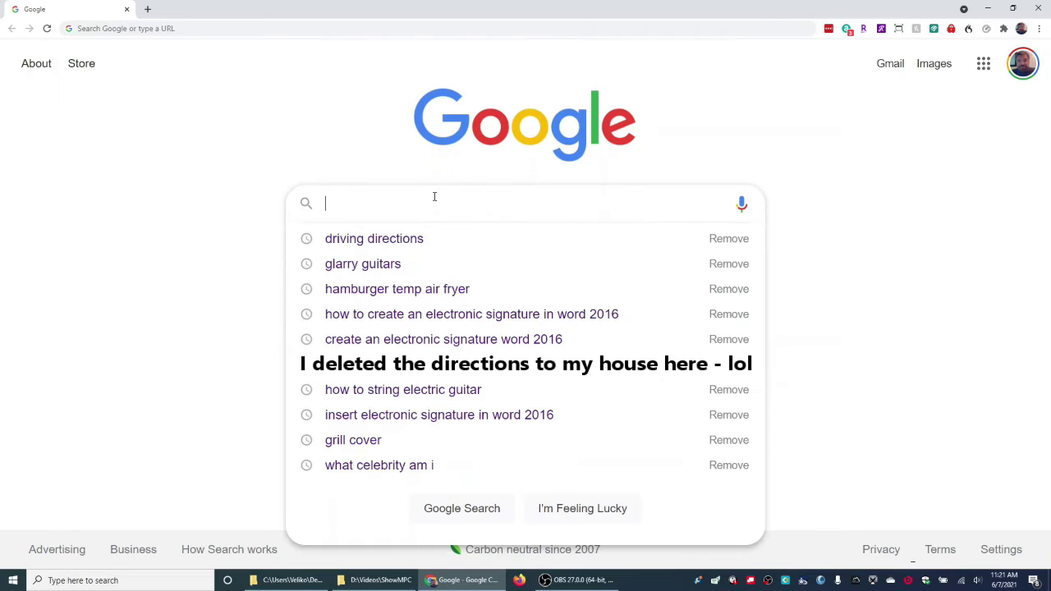
click(195, 28)
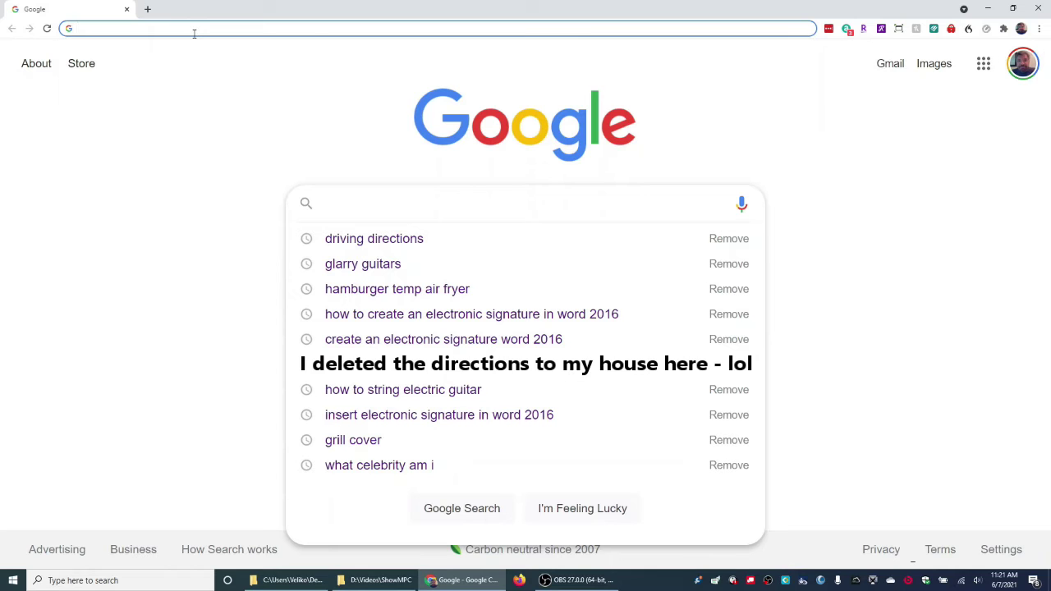
text(s)
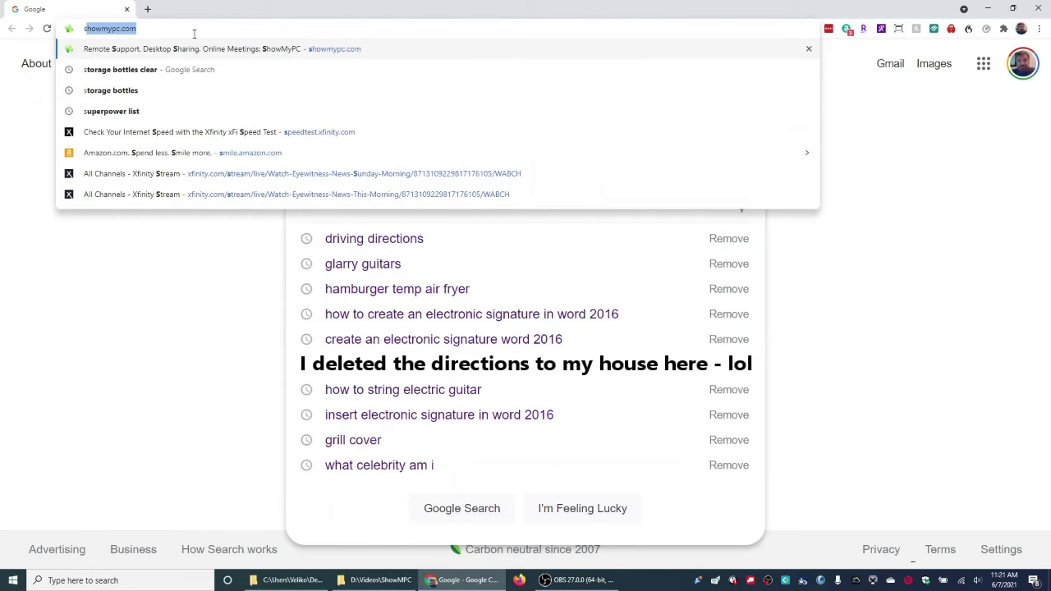
text(h)
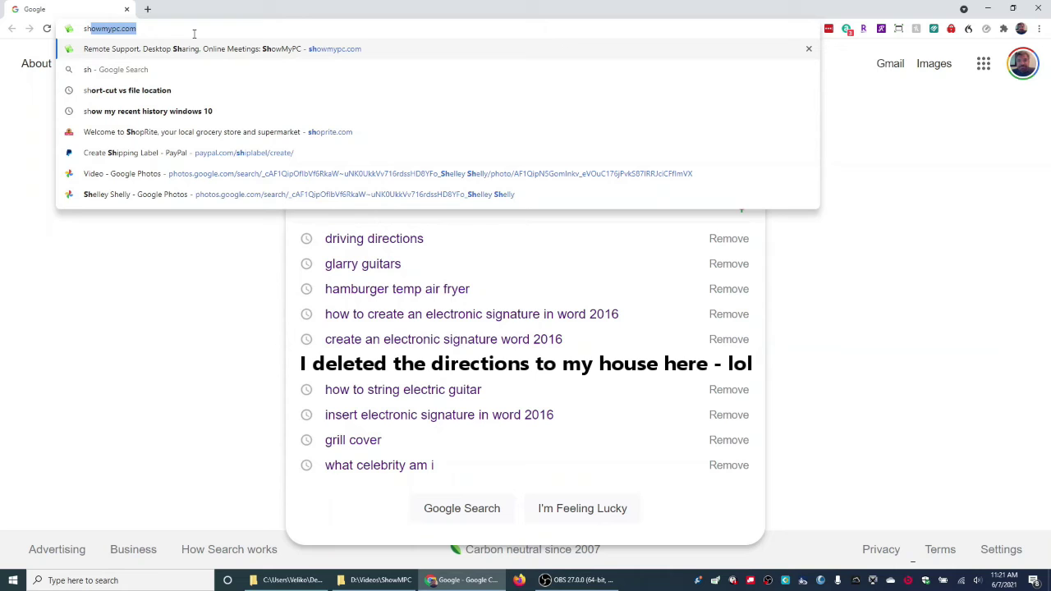
text(o)
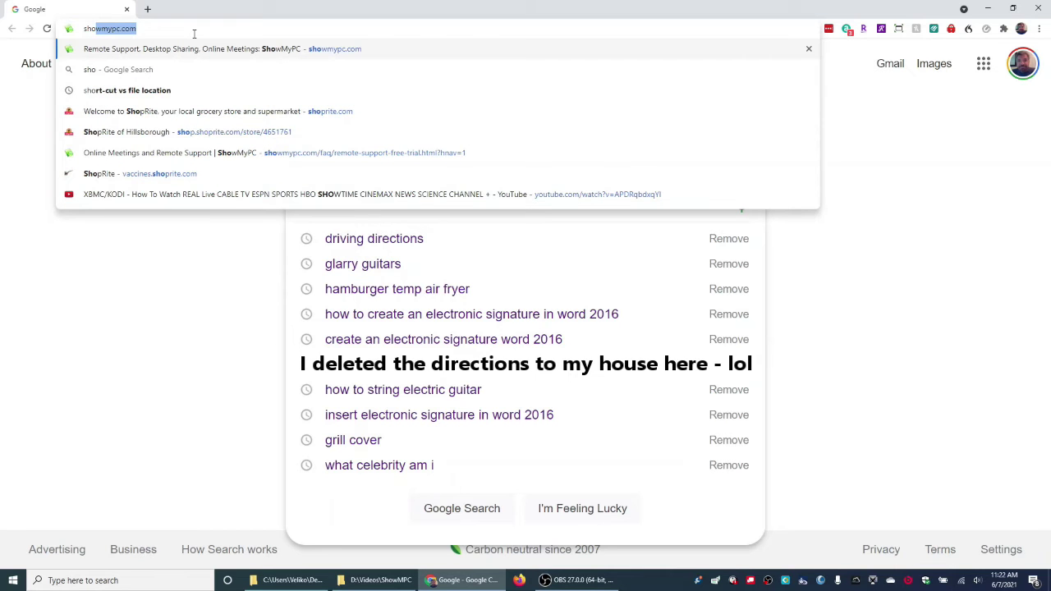
text(w)
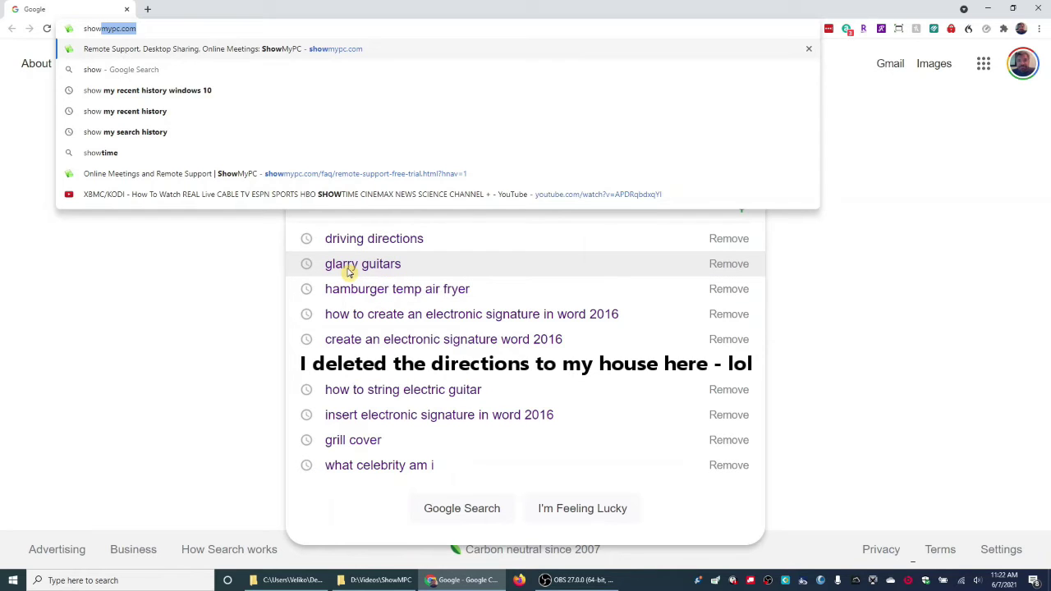
click(168, 25)
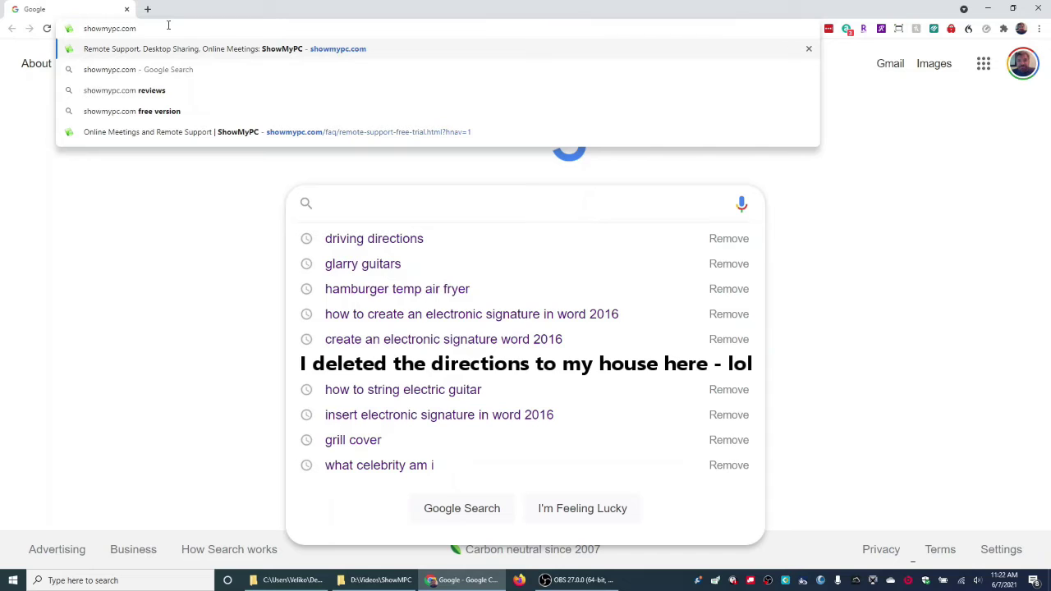
key(ctrl+a)
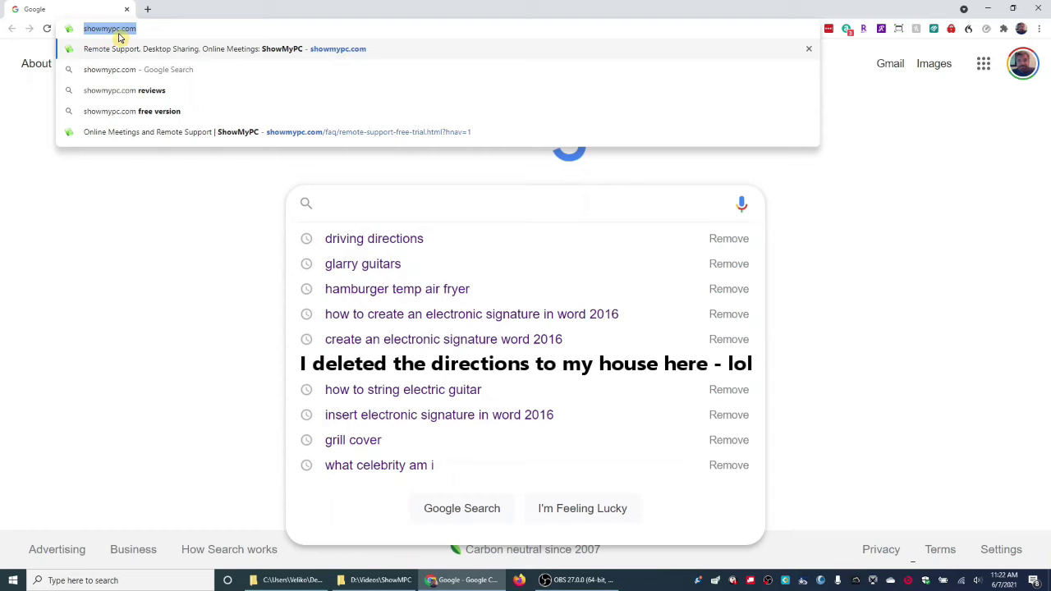
drag(148, 29, 93, 25)
click(197, 31)
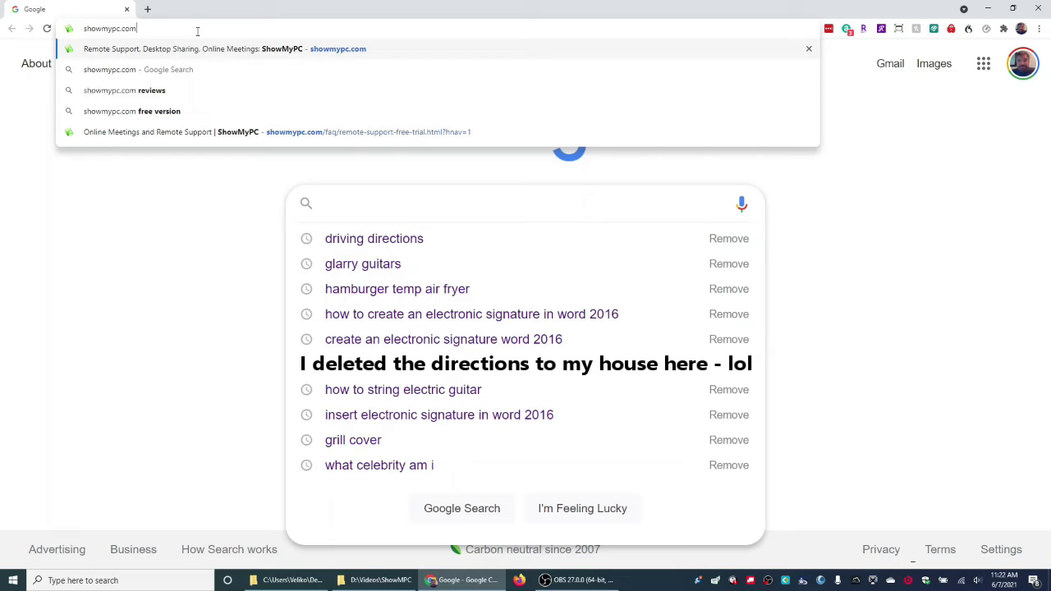
key(Return)
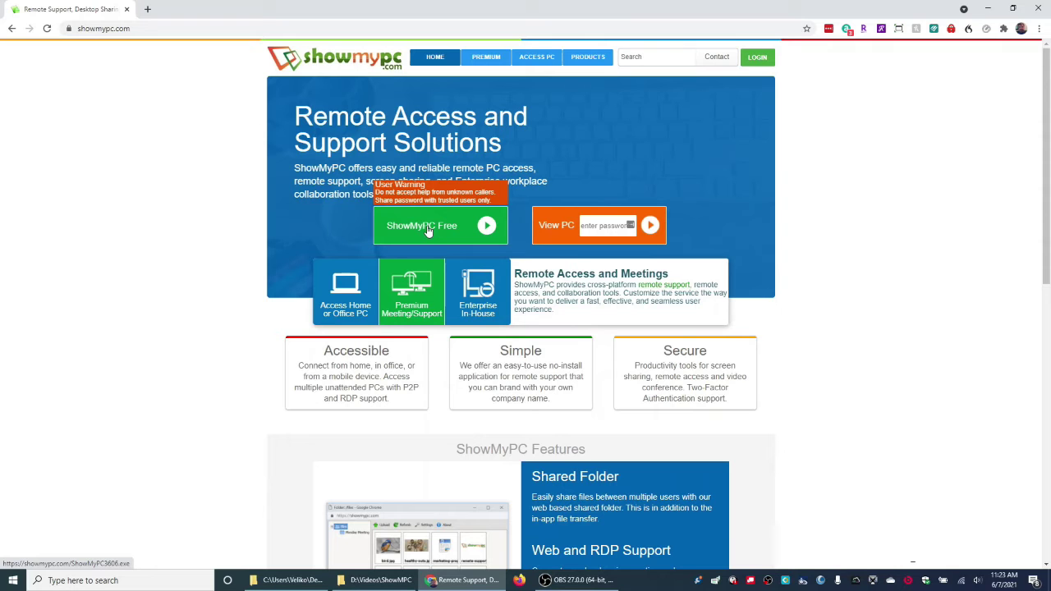
Start the free ShowMyPC download and choose Downloads as the save folder.
click(427, 231)
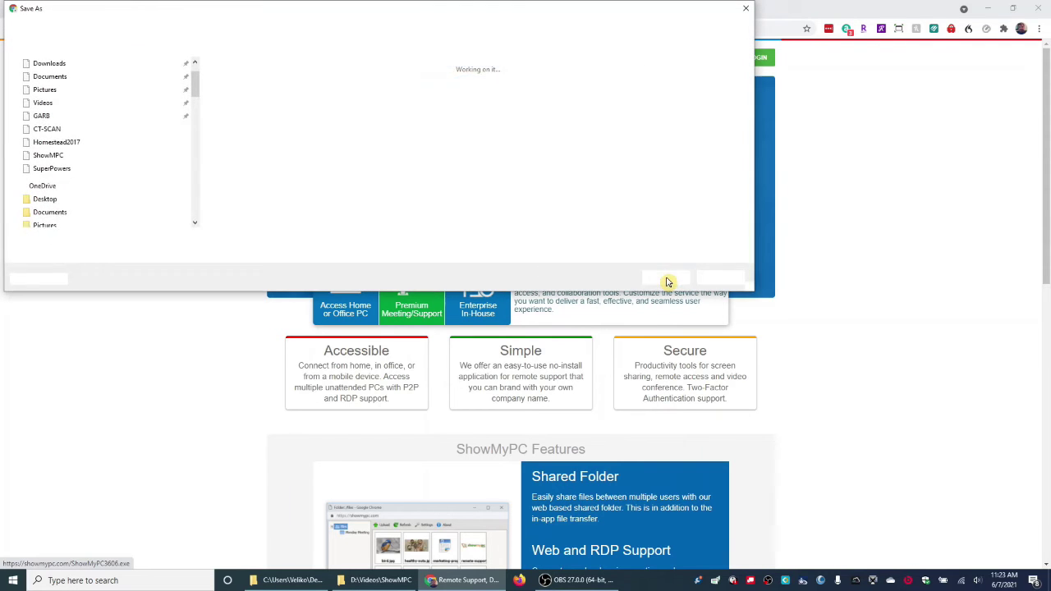
drag(345, 17, 490, 69)
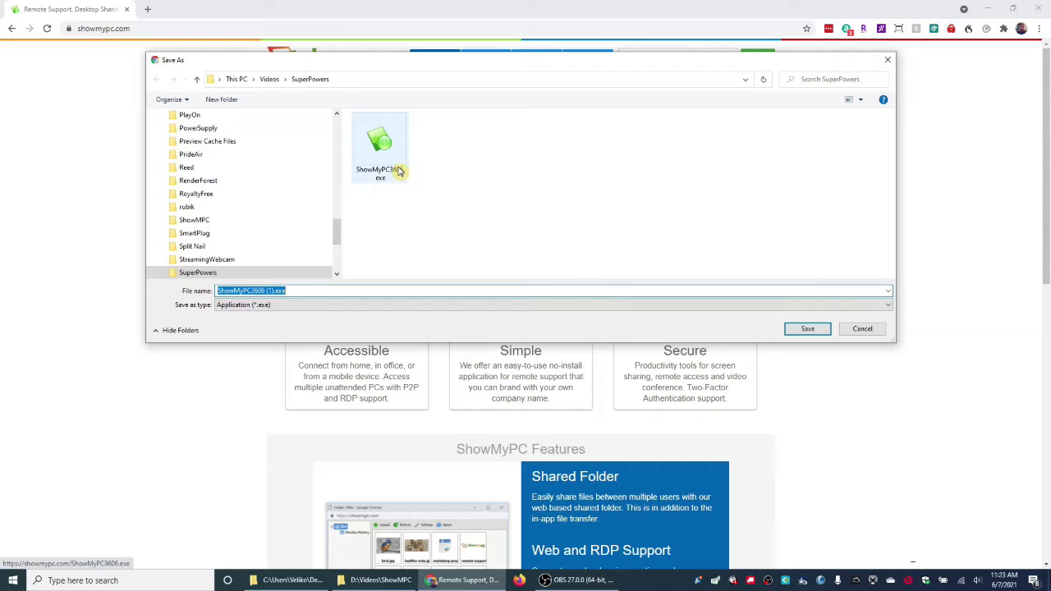
click(360, 79)
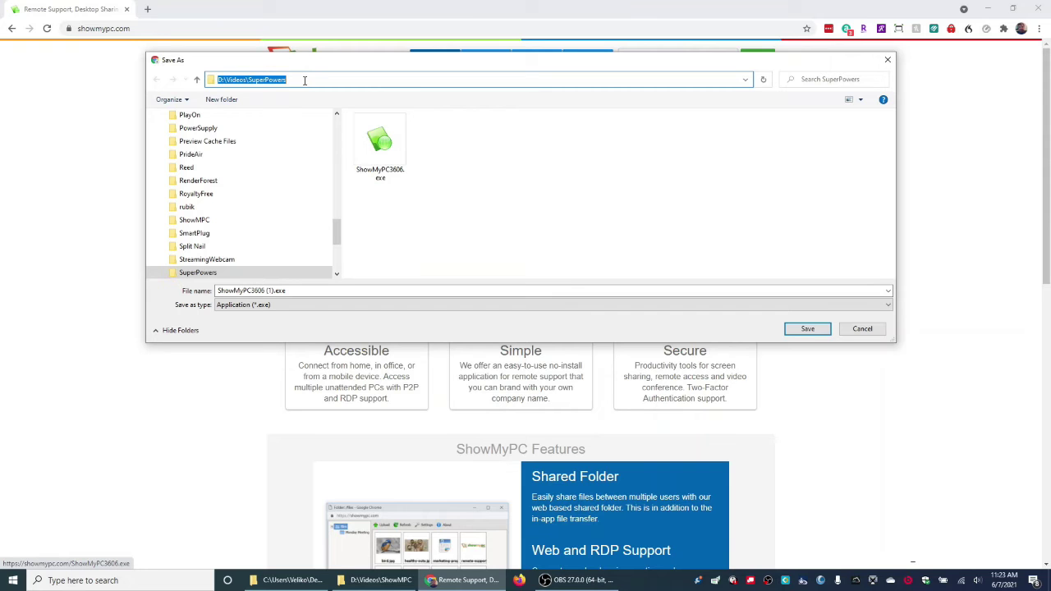
click(304, 79)
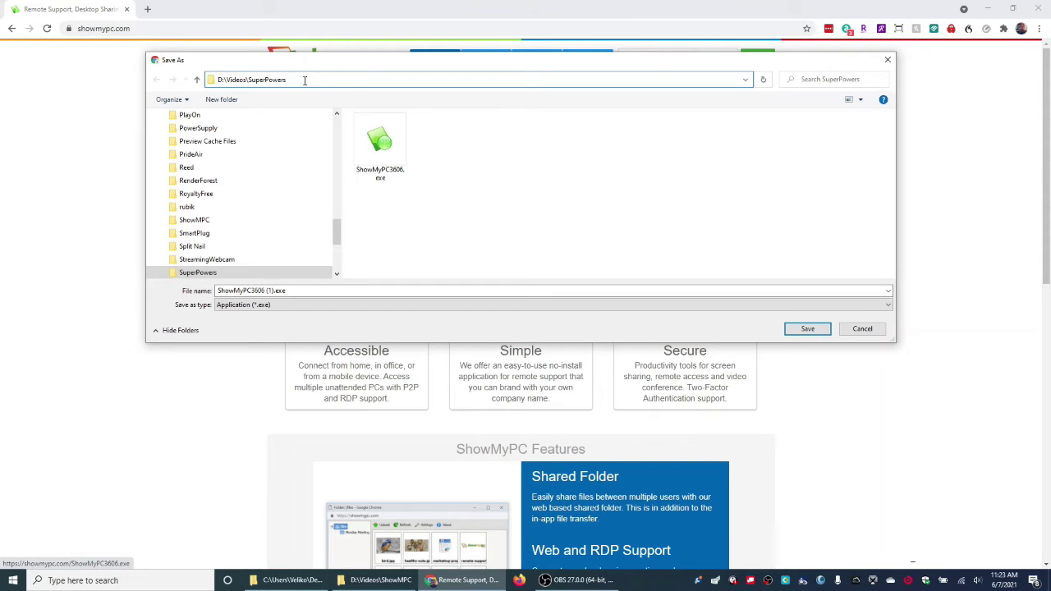
click(195, 82)
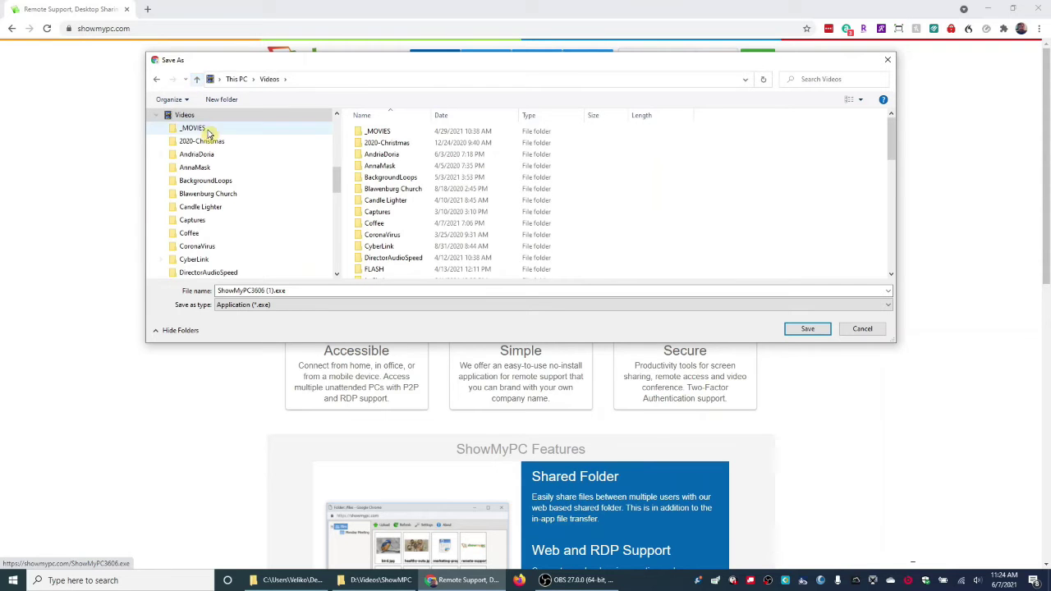
scroll(207, 133, up, 5)
scroll(208, 135, up, 4)
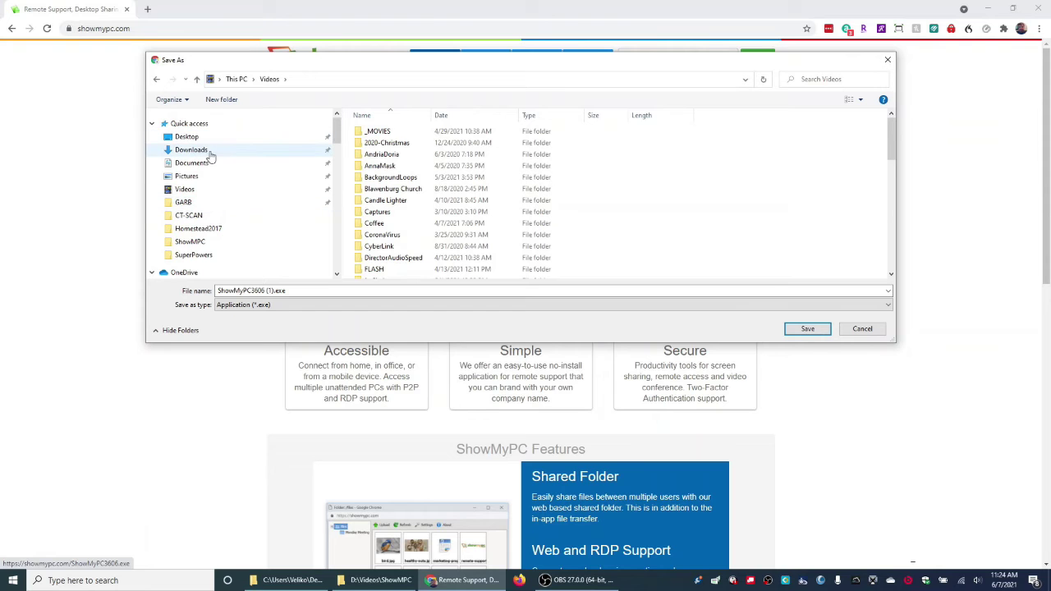
click(203, 150)
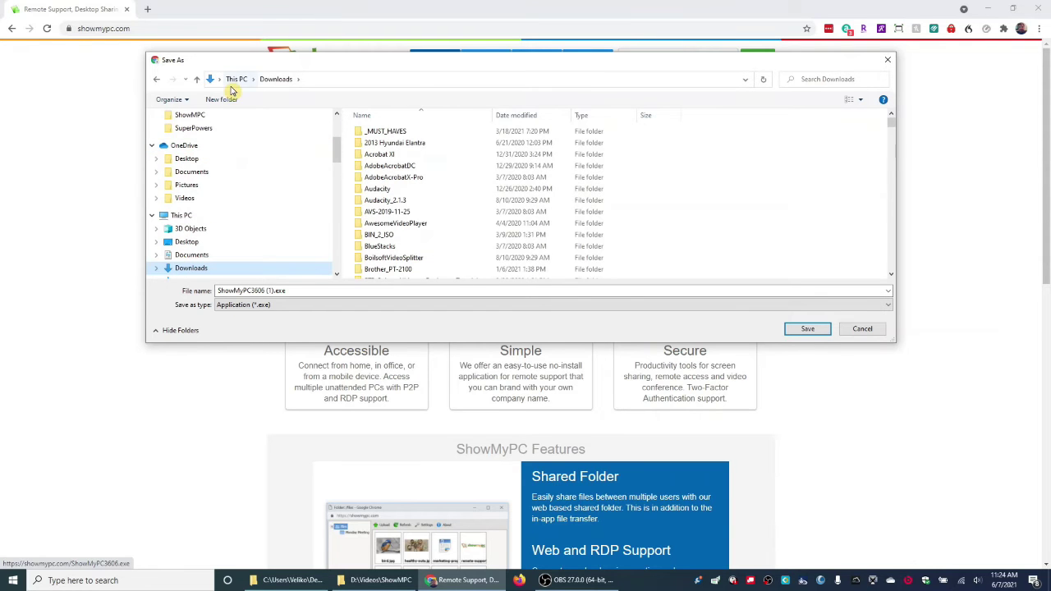
Remove '(1)' from the download's file name so it reads ShowMyPC3606.exe.
click(333, 79)
click(298, 79)
scroll(720, 244, down, 10)
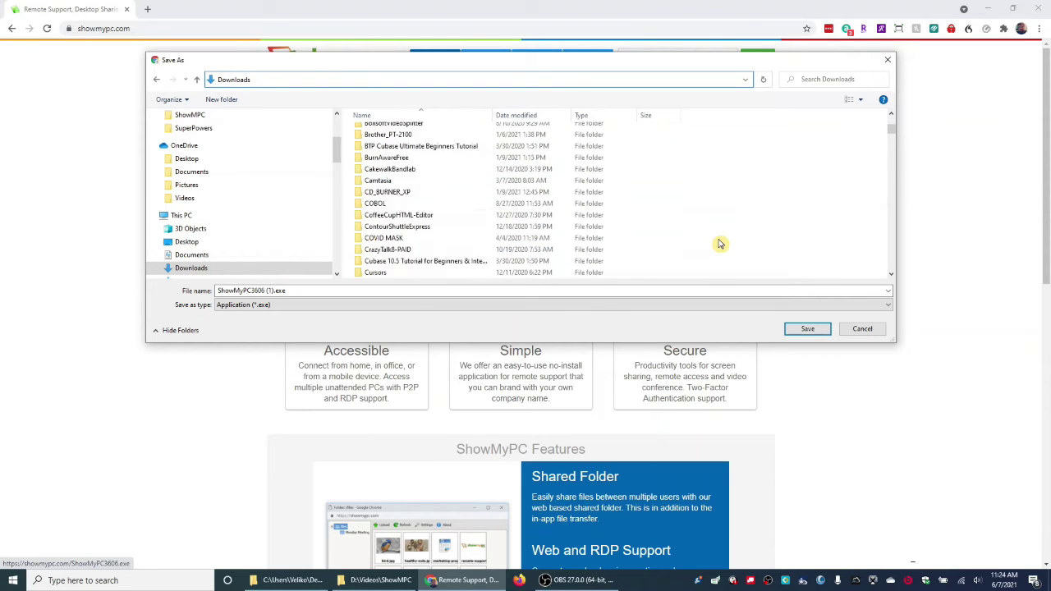
scroll(720, 244, down, 10)
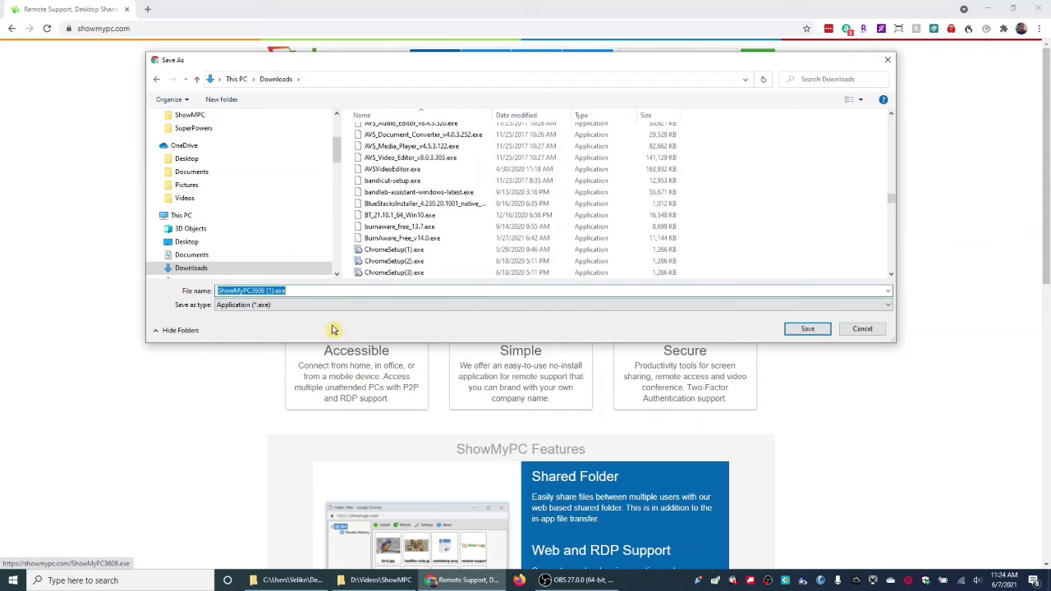
click(292, 290)
double_click(293, 290)
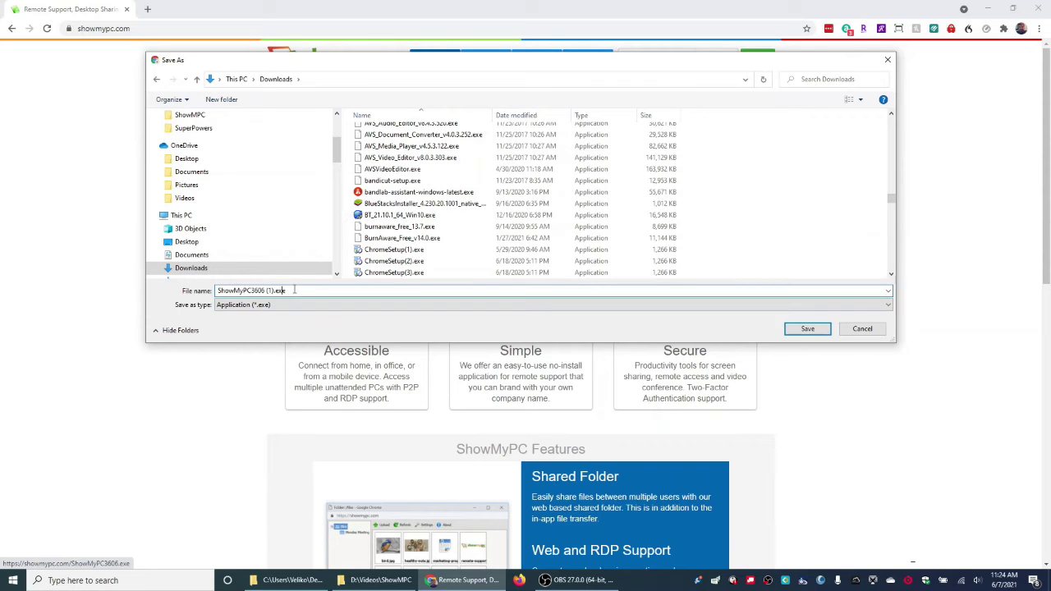
click(316, 292)
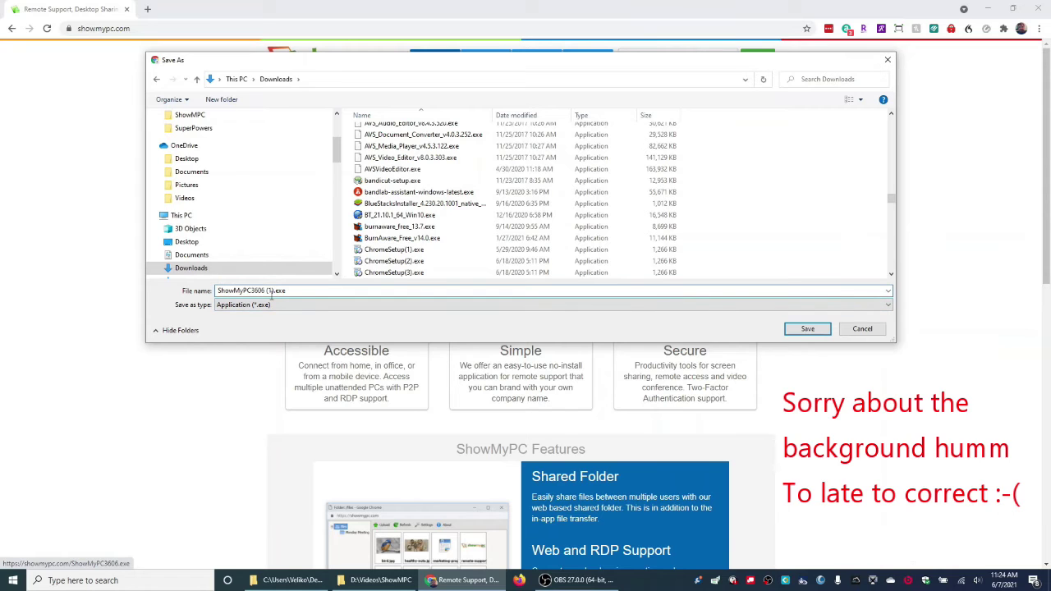
click(309, 306)
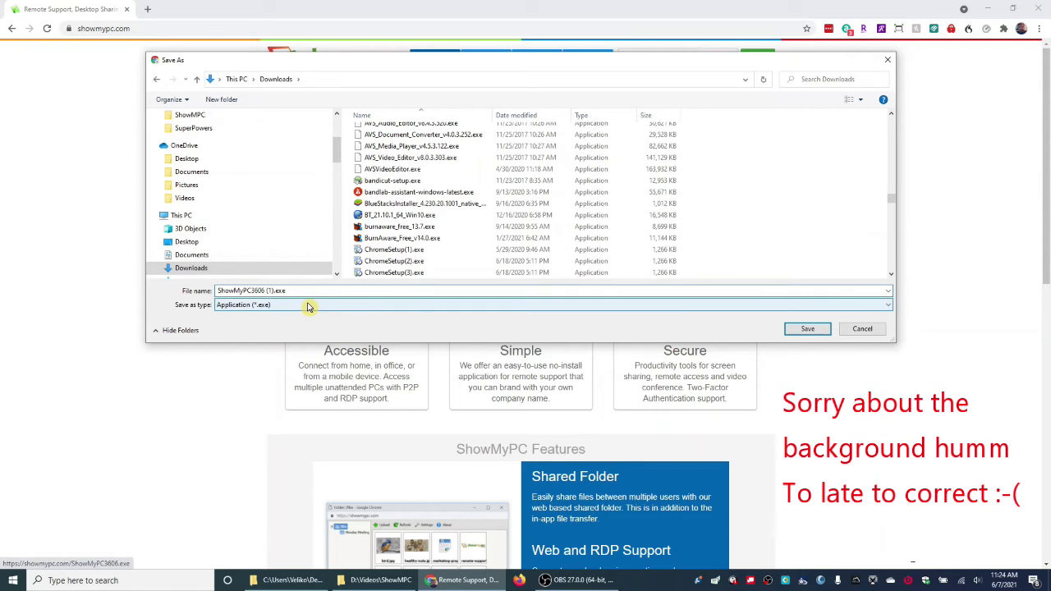
key(BackSpace)
key(BackSpace)
key(BackSpace)
Save ShowMyPC3606.exe into Downloads and show it in its folder from Chrome's download bar.
click(806, 330)
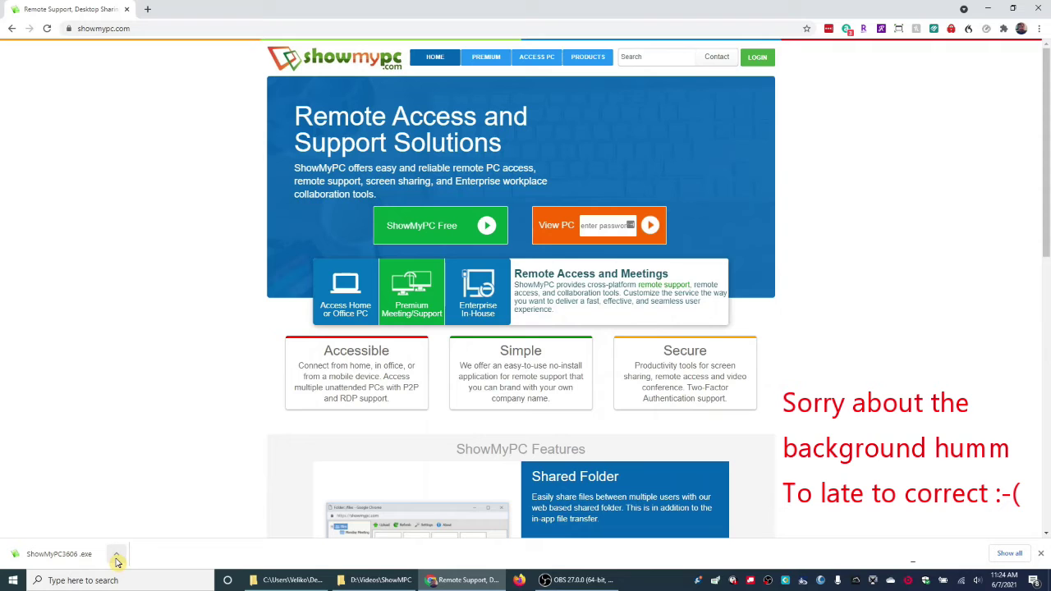
click(118, 558)
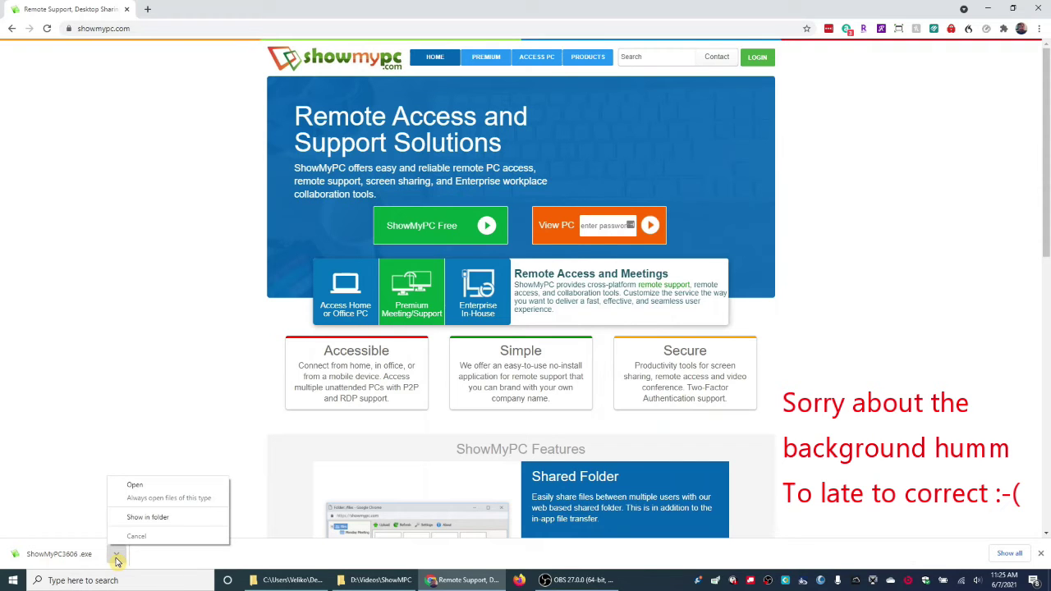
click(133, 518)
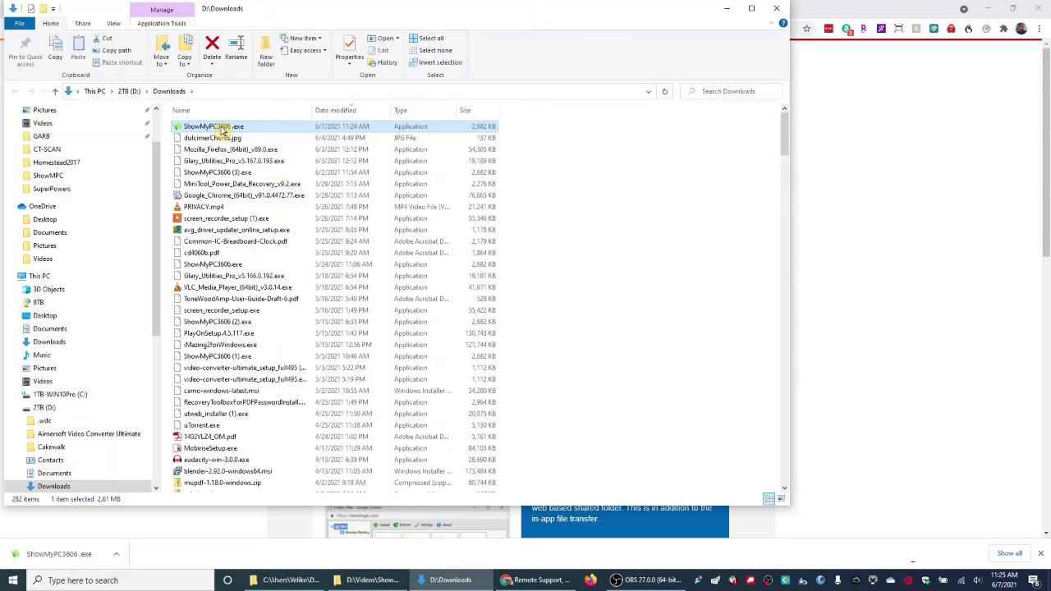
Run ShowMyPC3606.exe from the Downloads folder and minimize the Explorer window.
double_click(222, 128)
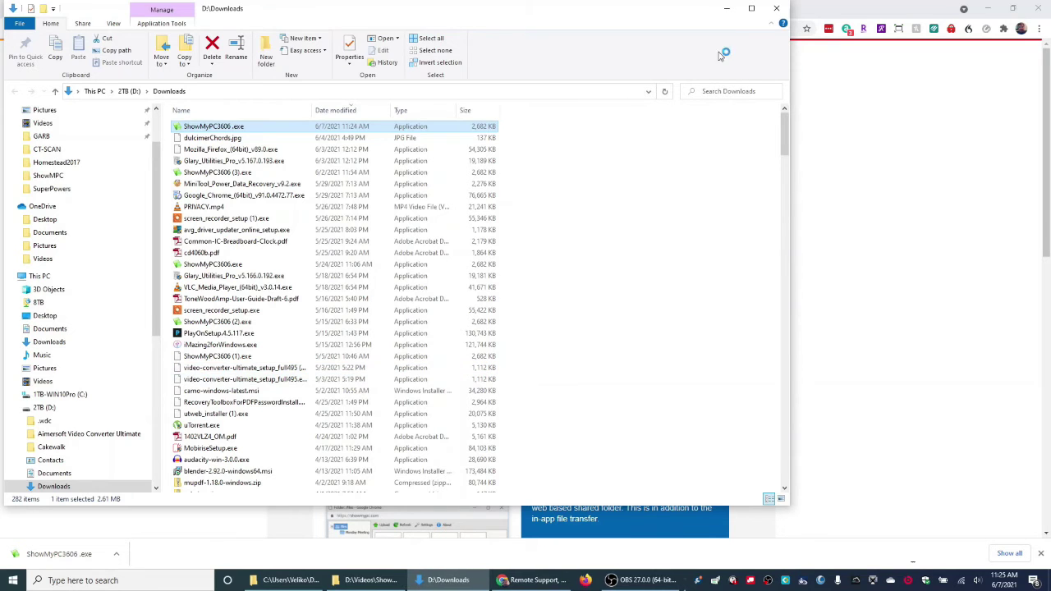
click(726, 9)
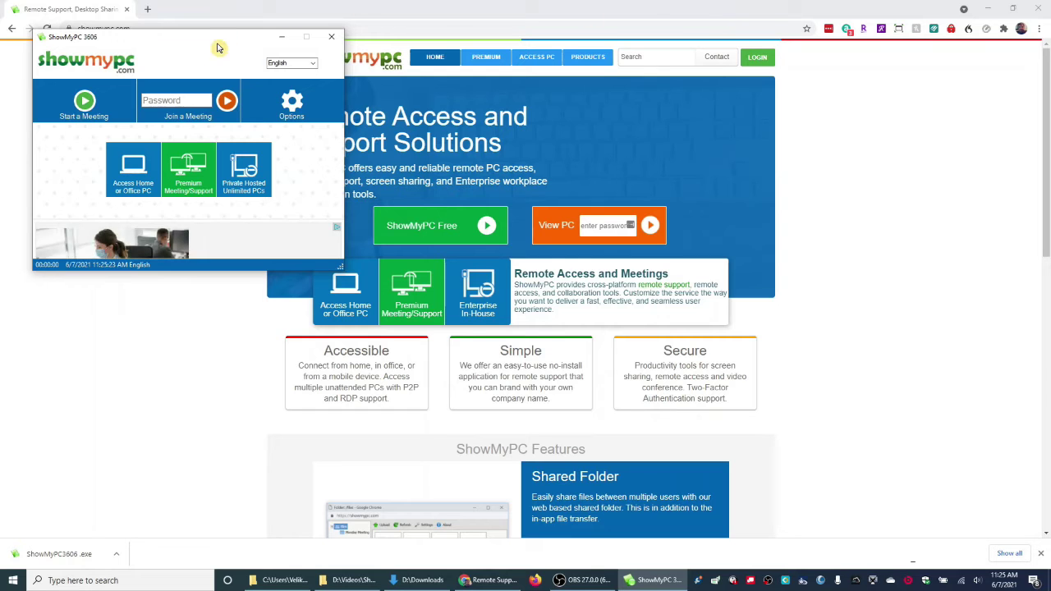
Move the ShowMyPC window to screen centre and start a meeting.
drag(217, 45, 554, 114)
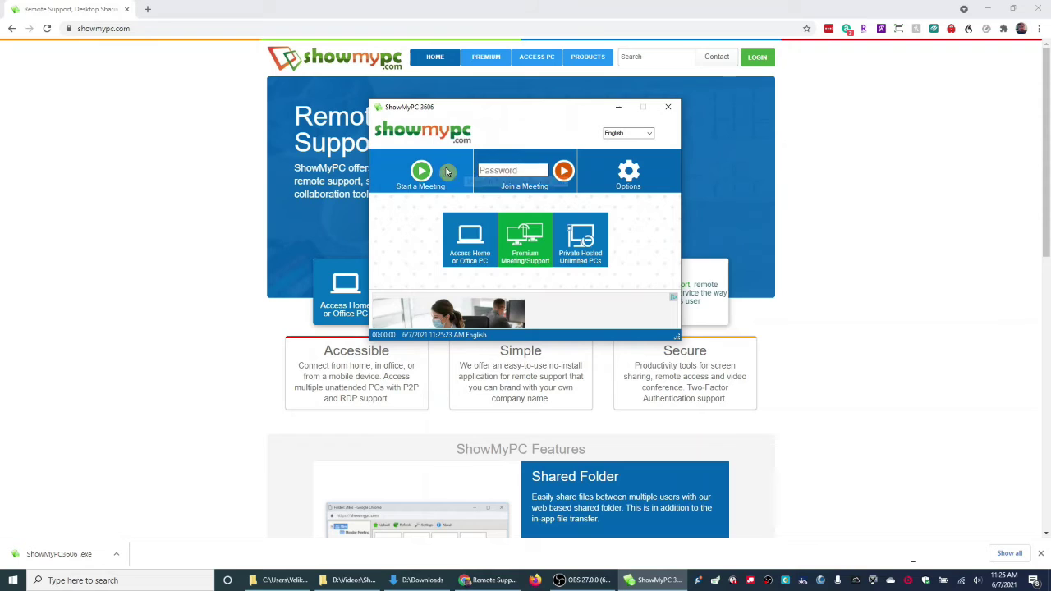
click(419, 184)
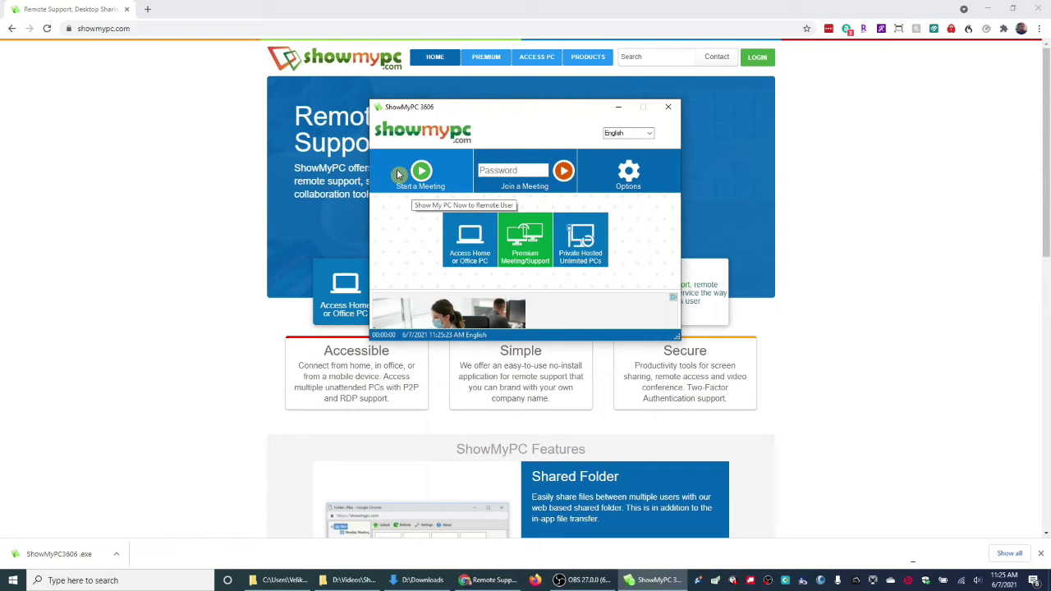
click(527, 171)
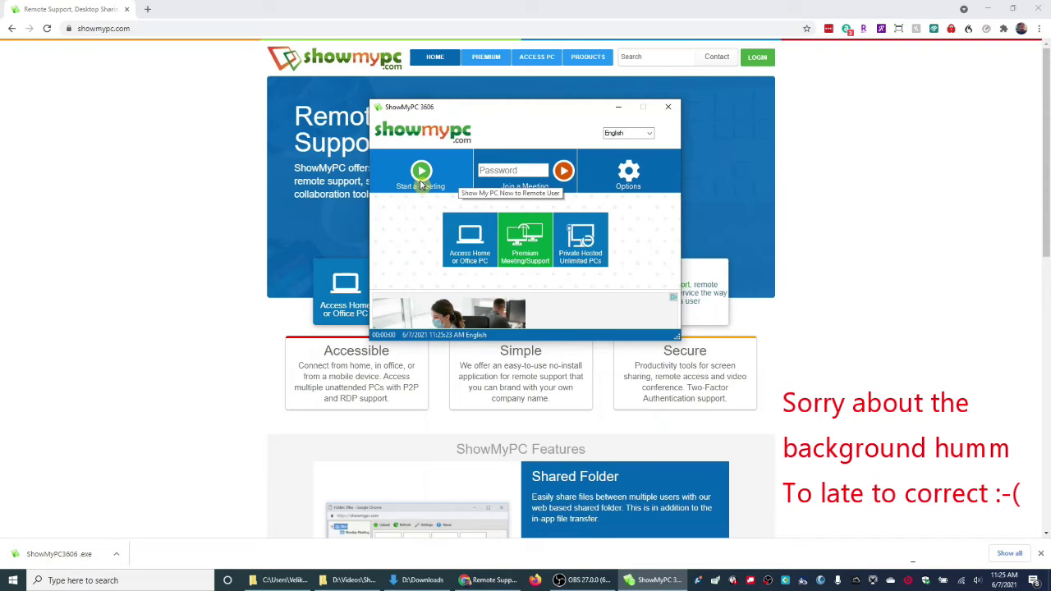
click(515, 170)
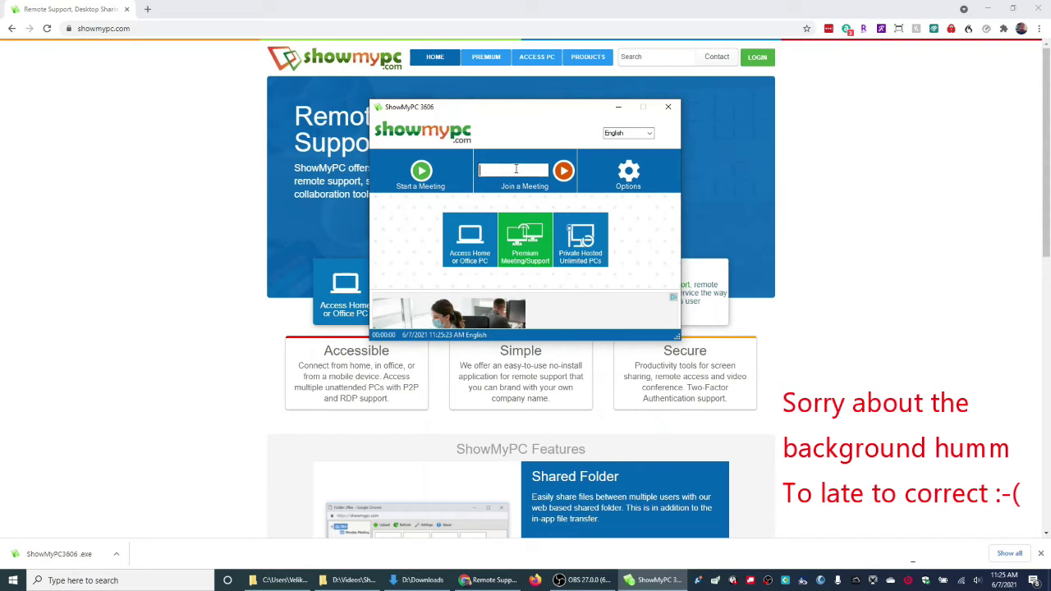
click(516, 196)
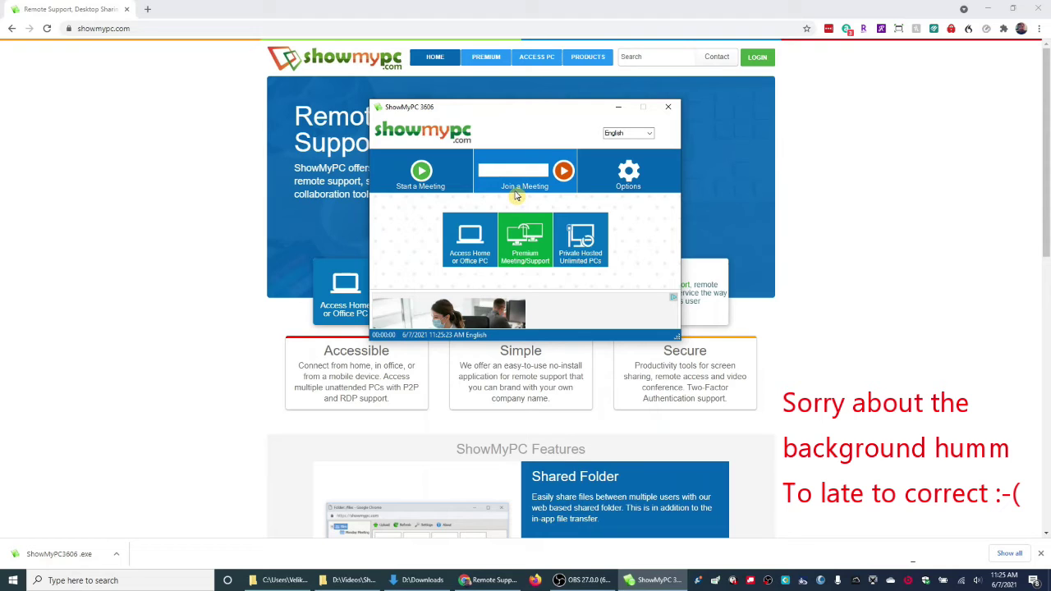
click(505, 168)
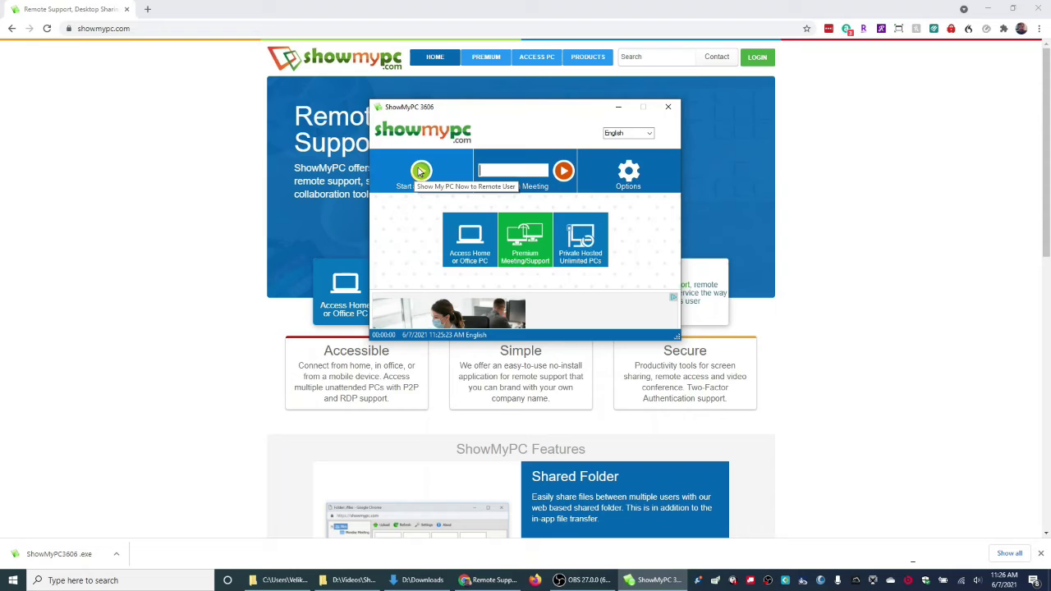
click(421, 171)
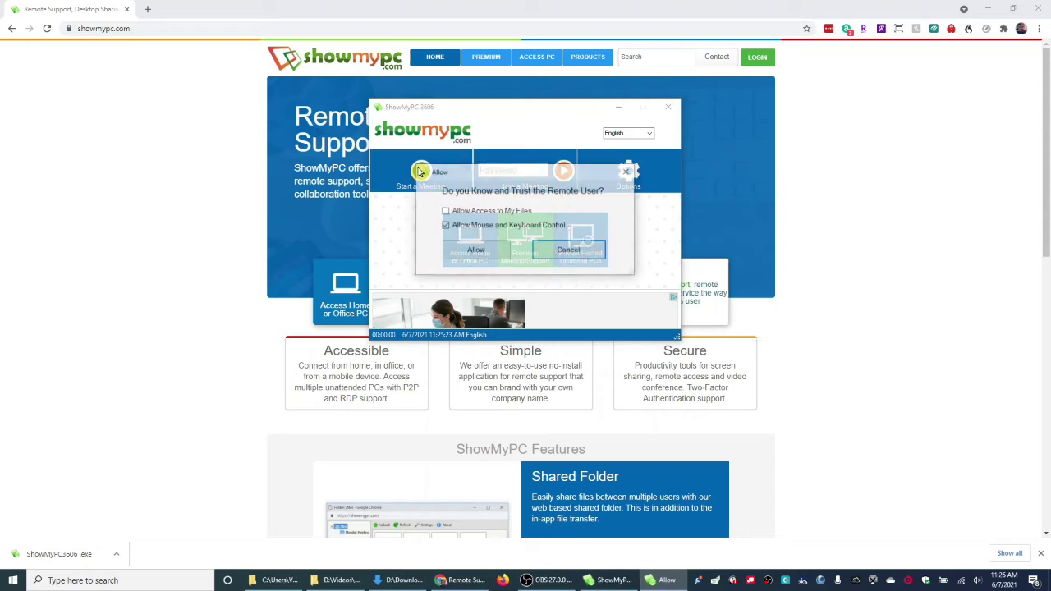
Allow the remote user file access plus mouse and keyboard control, and approve them.
click(445, 212)
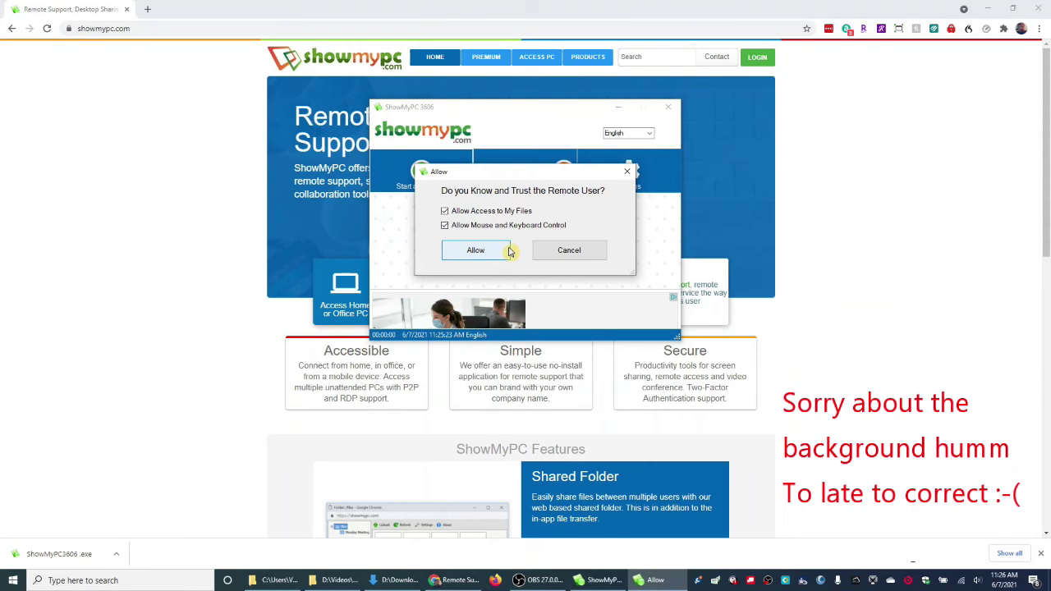
click(467, 257)
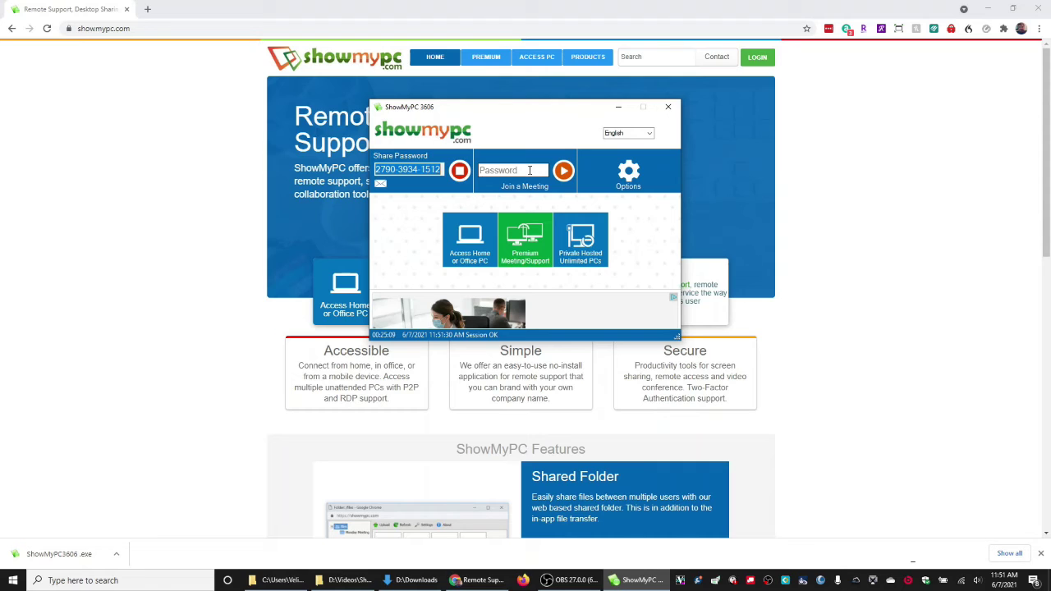
Enter this session's own share password in Join a Meeting and join it.
click(530, 170)
text(2)
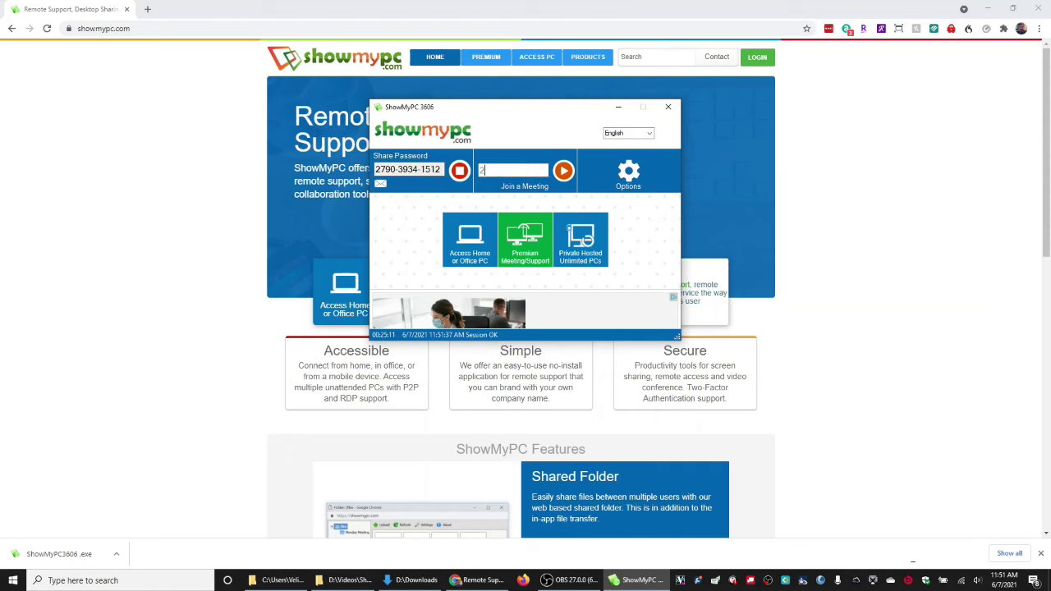
text(79039)
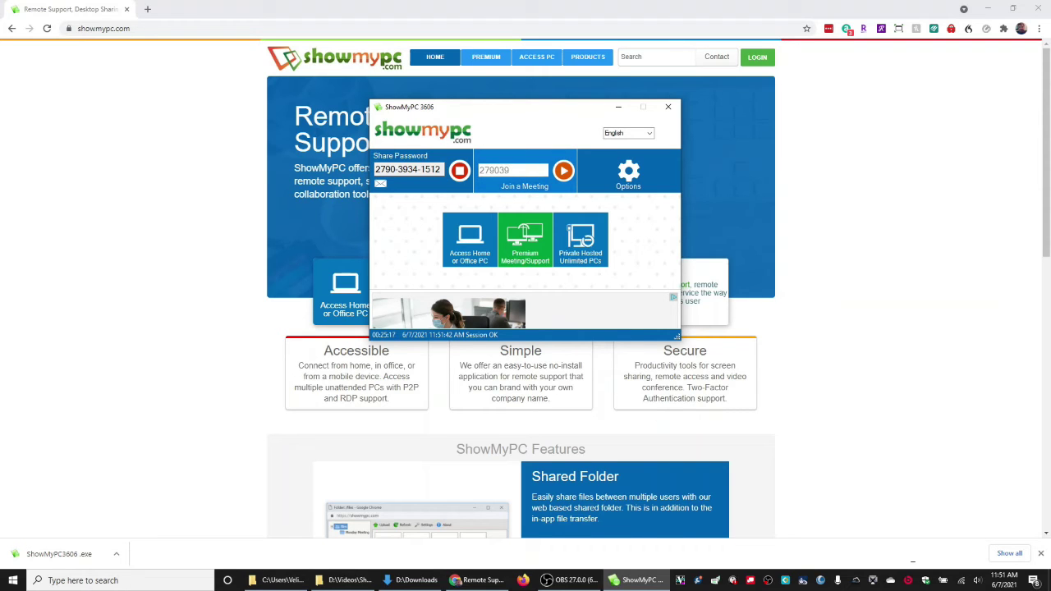
text(3)
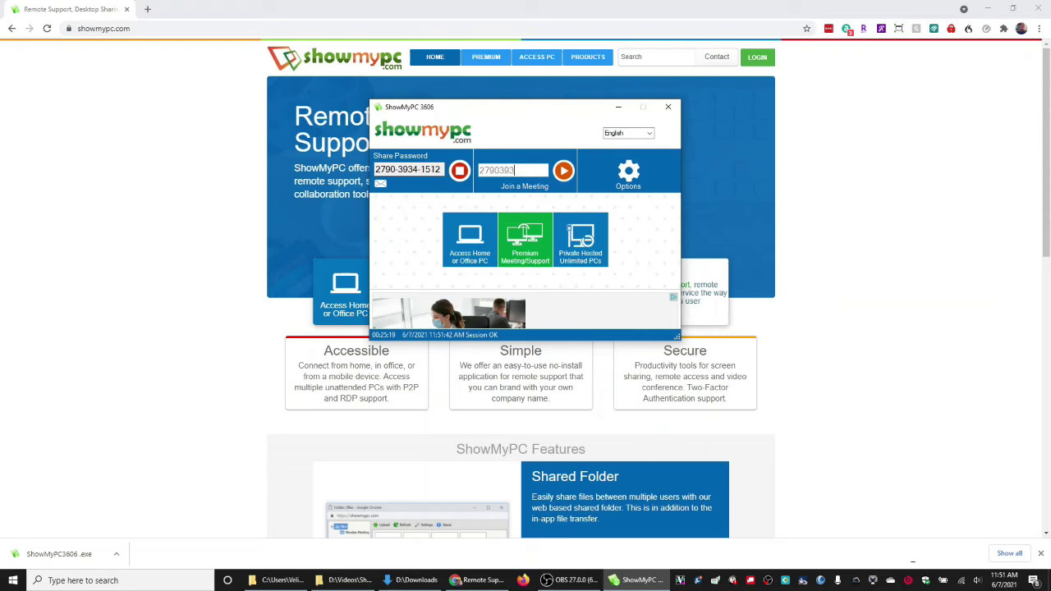
text(41512)
drag(517, 113, 483, 114)
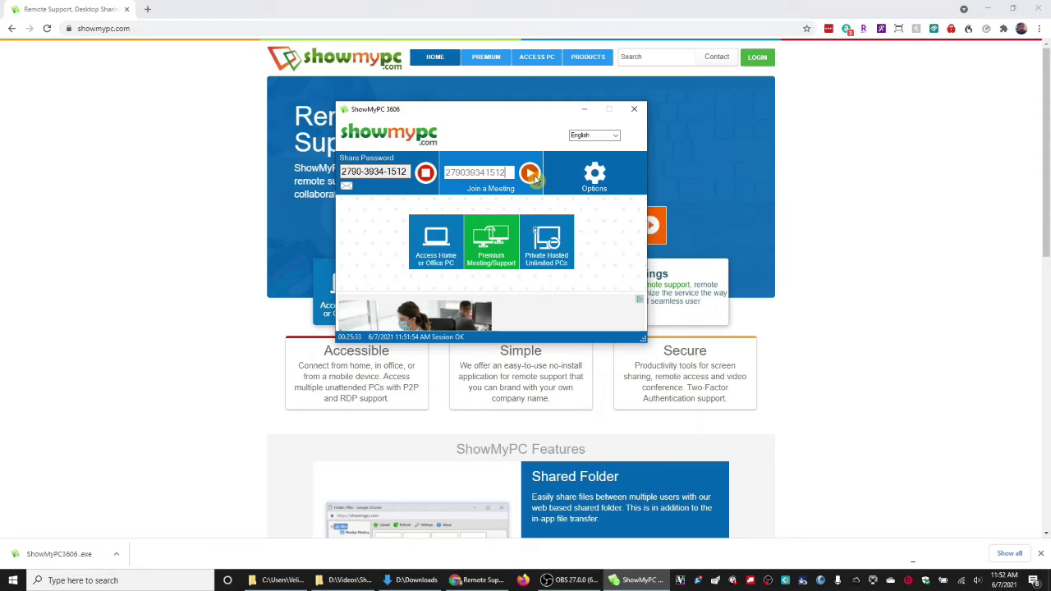
click(534, 176)
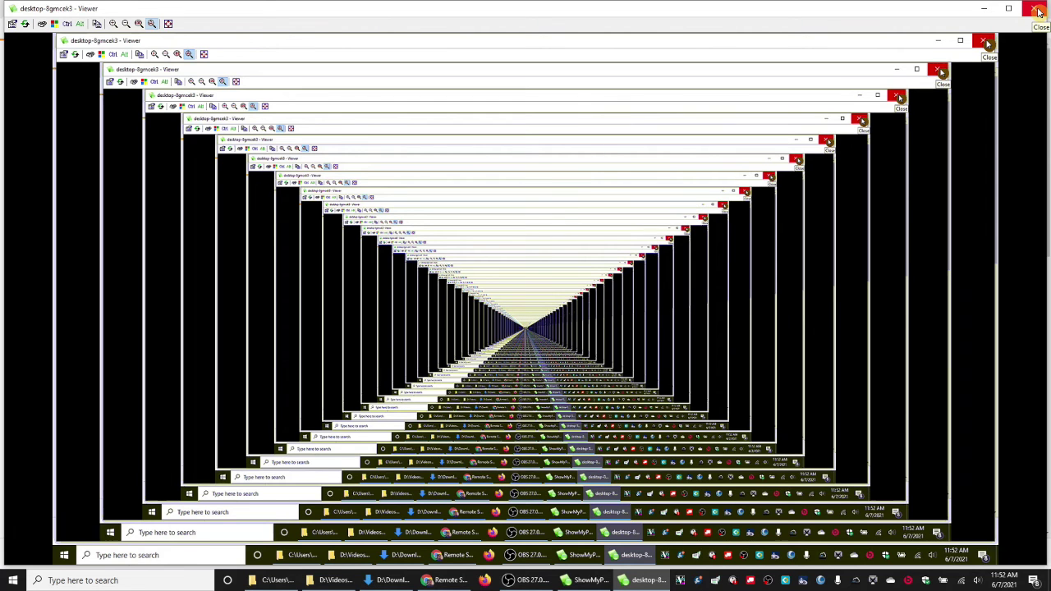
Close the remote viewer and compare the displayed share password with the Join a Meeting entry.
click(1038, 12)
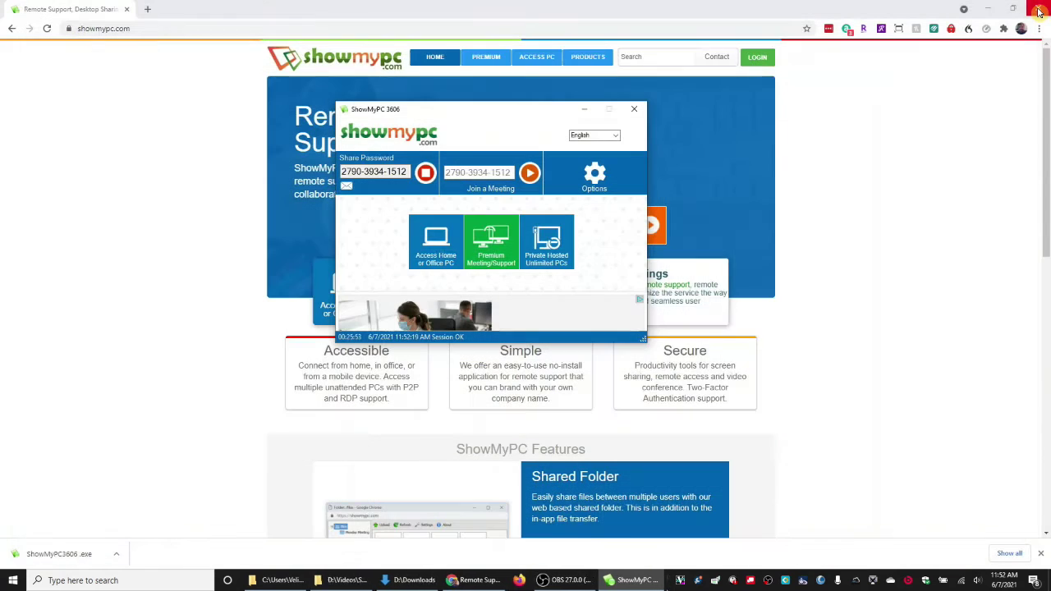
drag(539, 109, 557, 115)
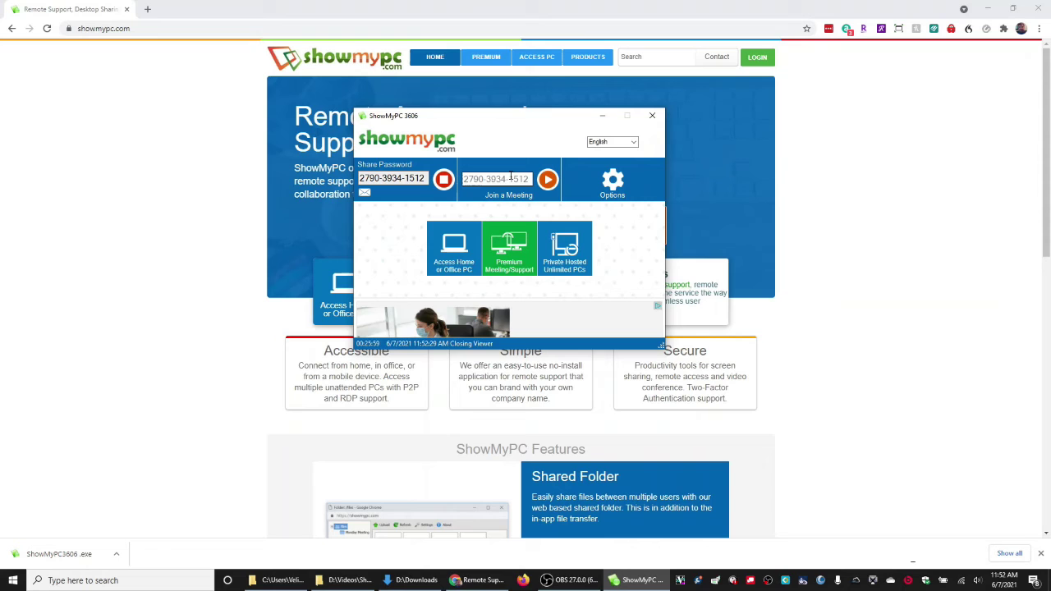
click(399, 178)
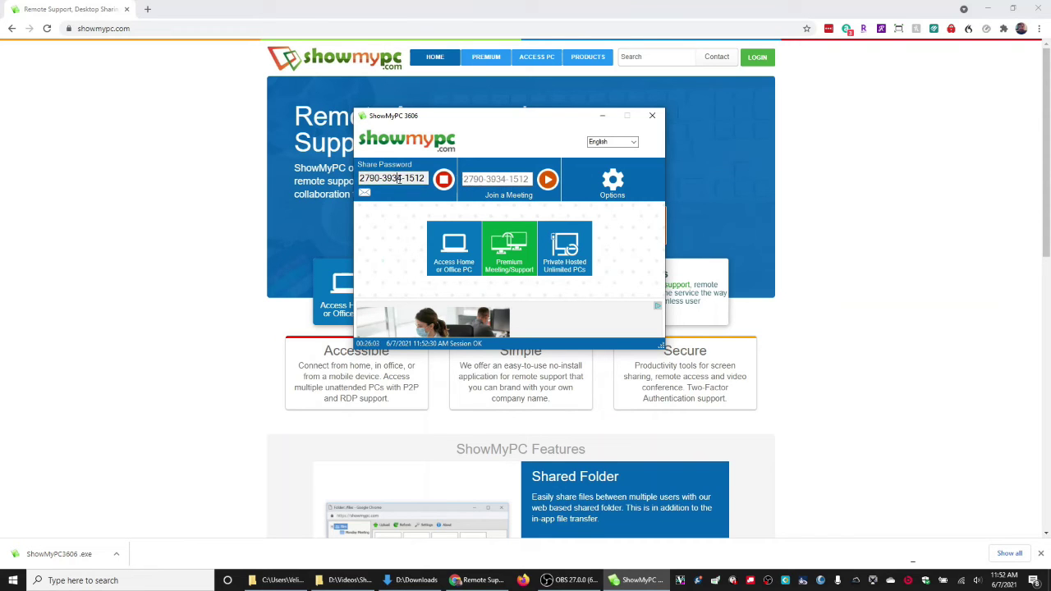
drag(398, 178, 358, 178)
click(374, 179)
double_click(521, 179)
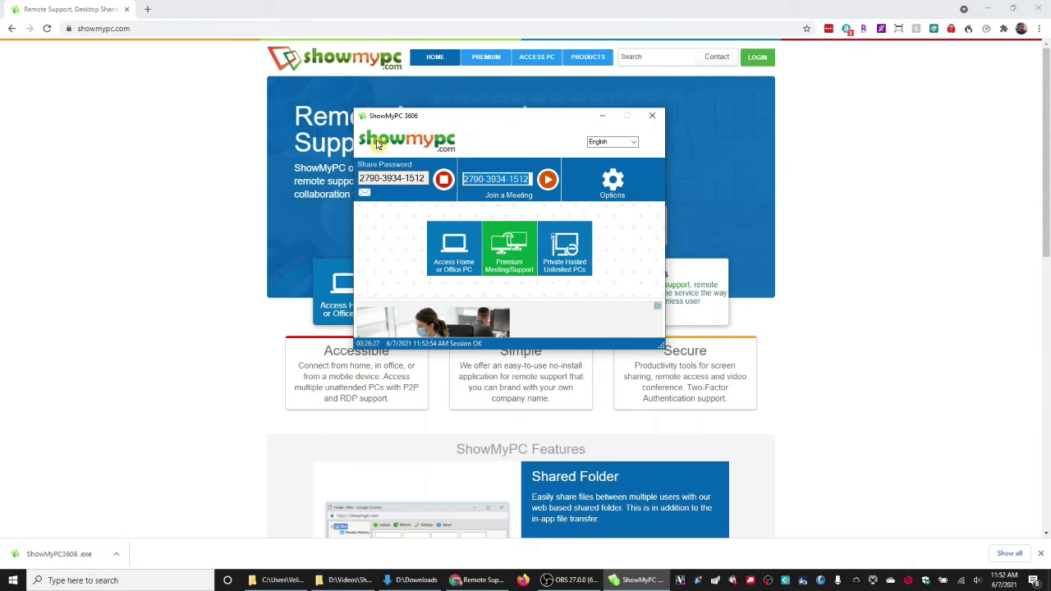
drag(505, 118, 519, 117)
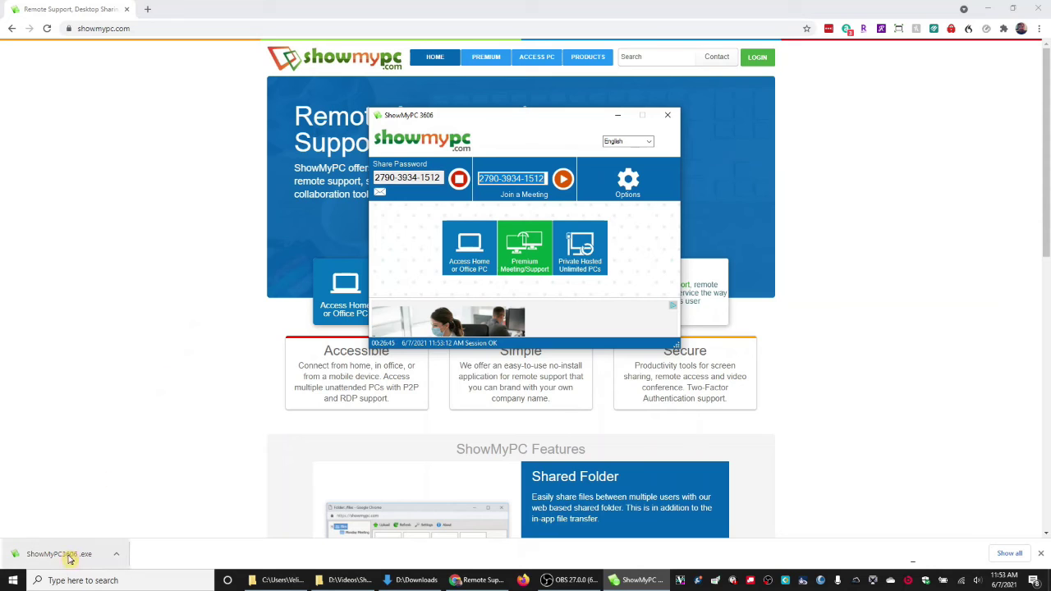
Show the ShowMyPC3606.exe download in its folder, then minimize File Explorer and Chrome.
click(116, 555)
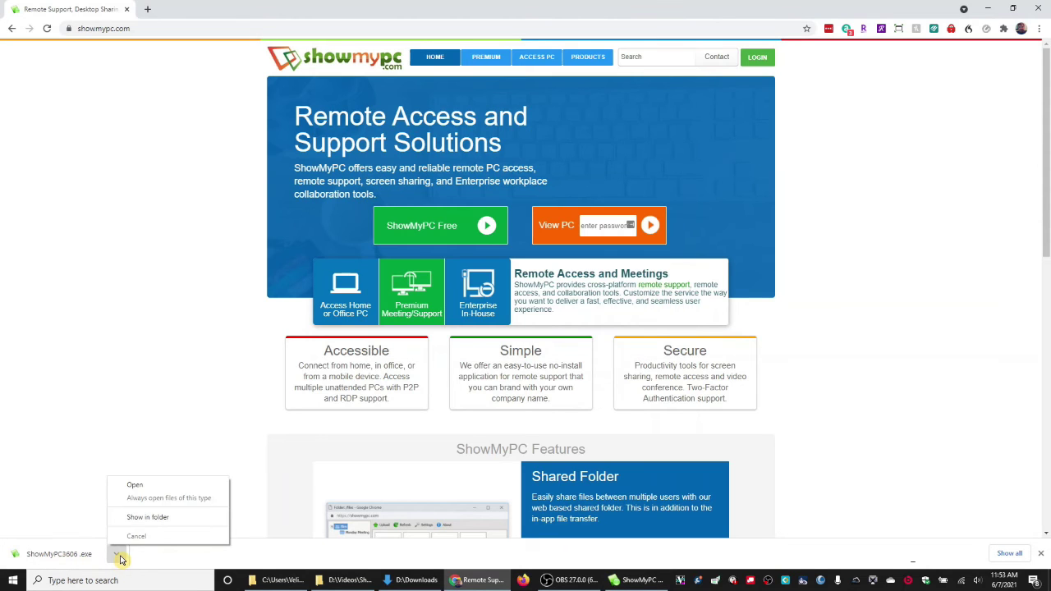
click(135, 517)
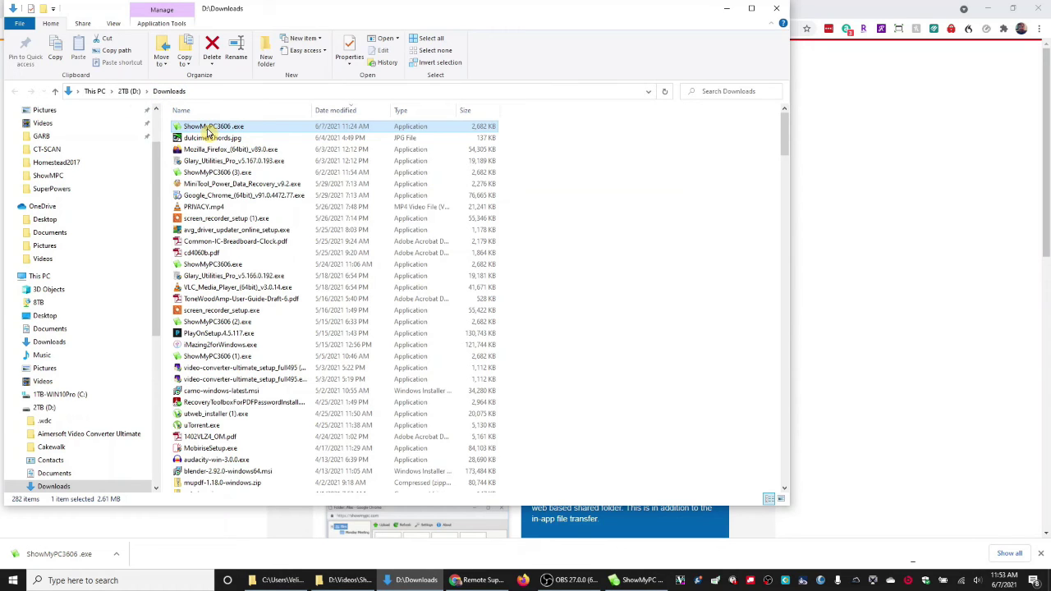
click(729, 10)
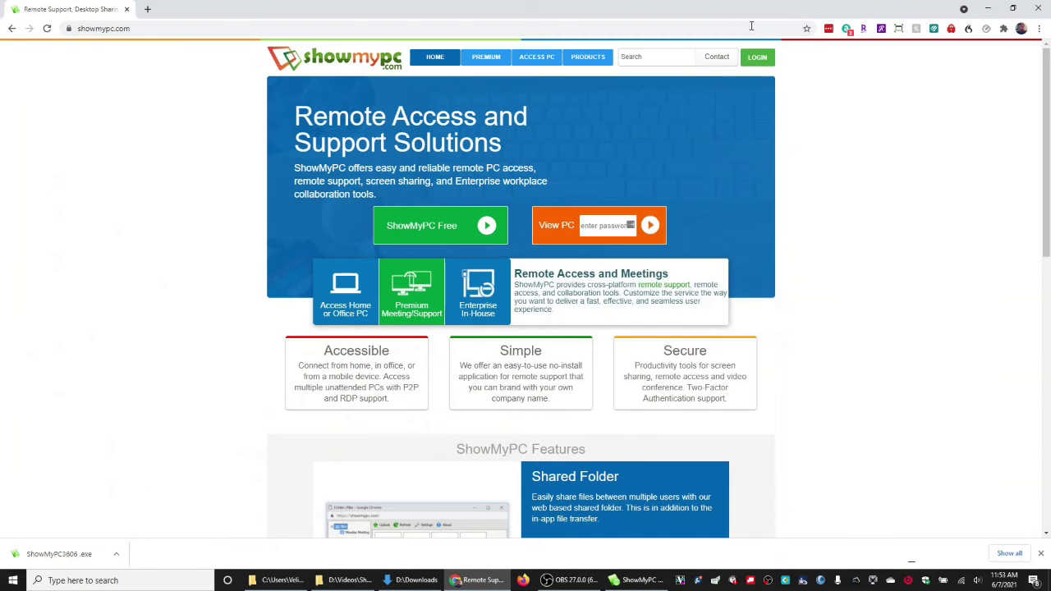
click(984, 11)
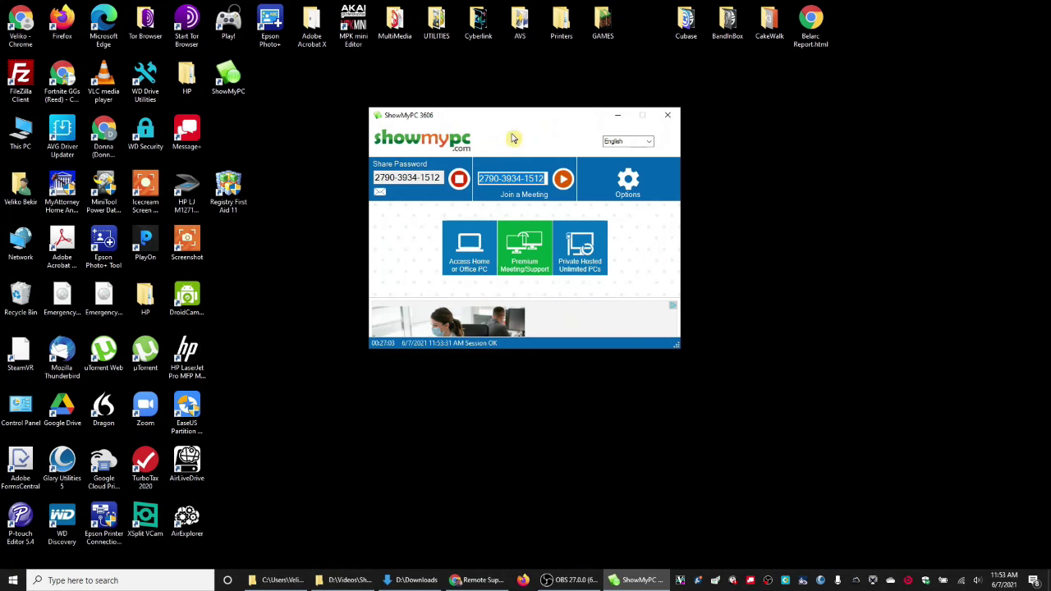
Relaunch ShowMyPC from its desktop shortcut, confirm disconnecting, and close the free-trial page.
drag(573, 119, 769, 179)
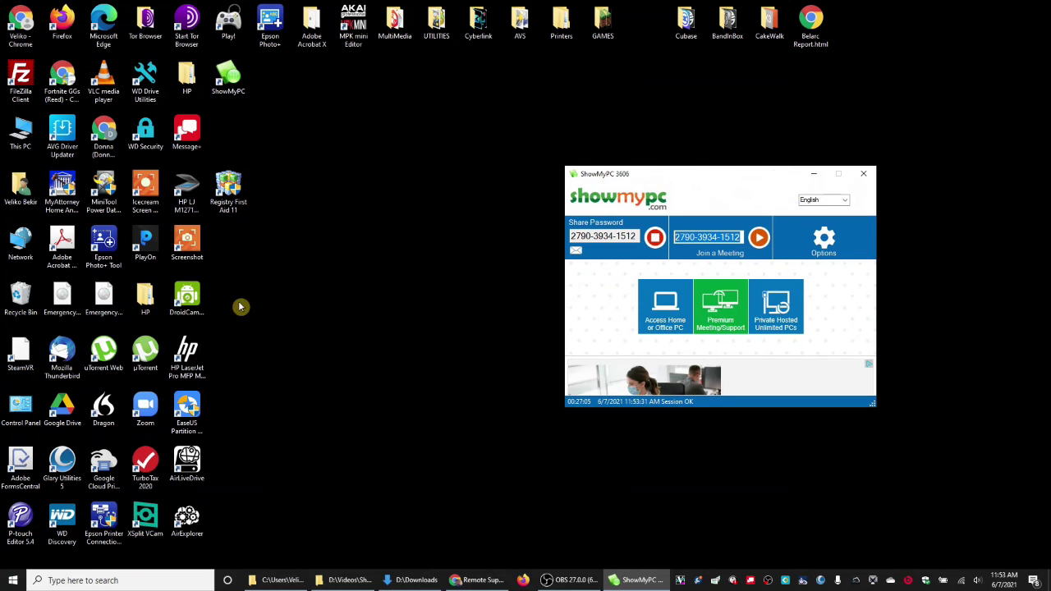
click(279, 365)
key(s)
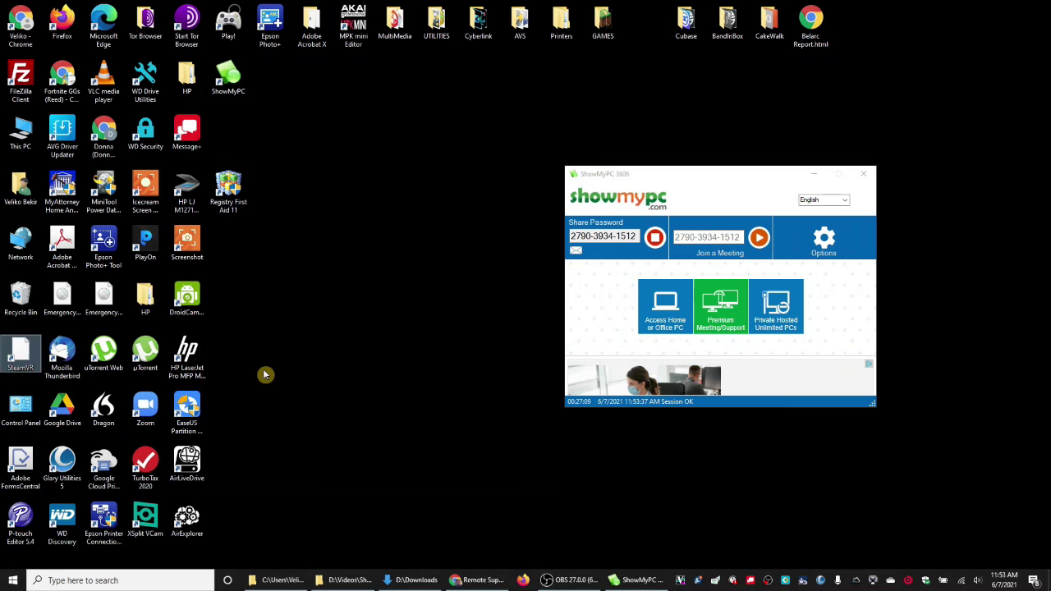
key(s)
key(s)
key(s)
key(s)
key(s)
key(s)
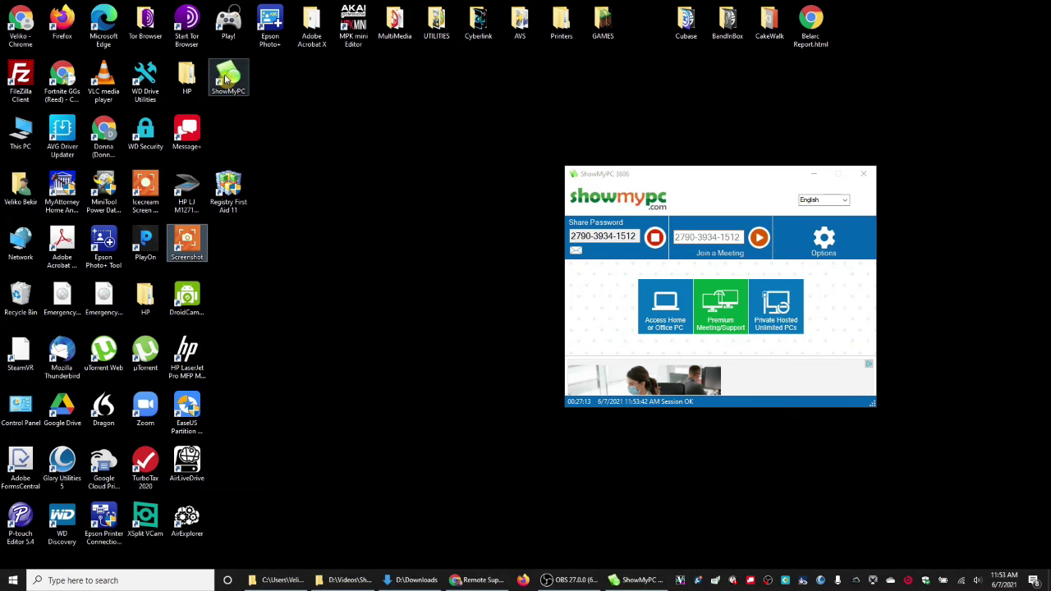
click(231, 81)
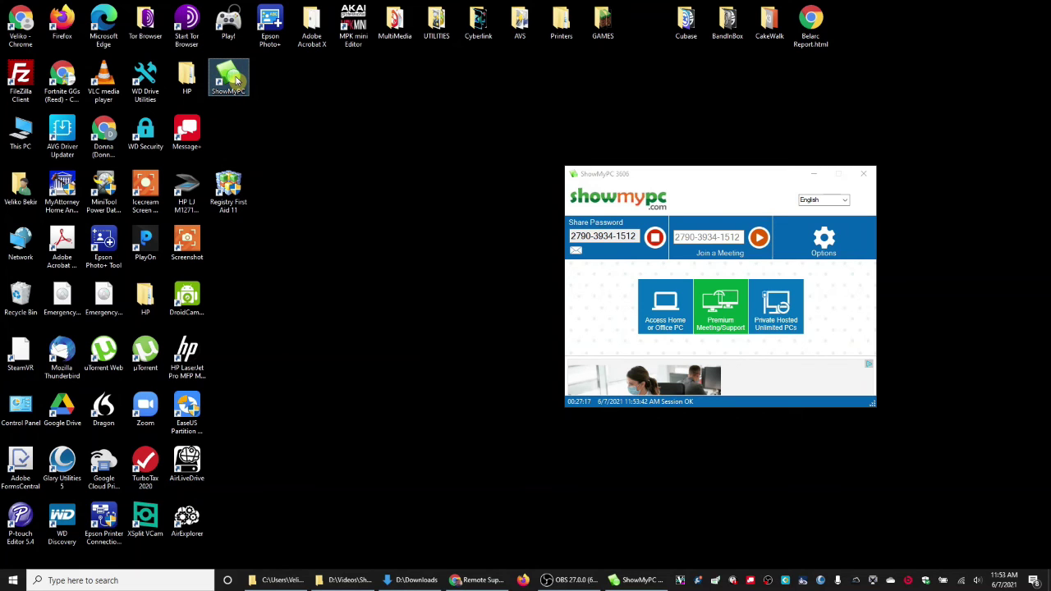
double_click(236, 79)
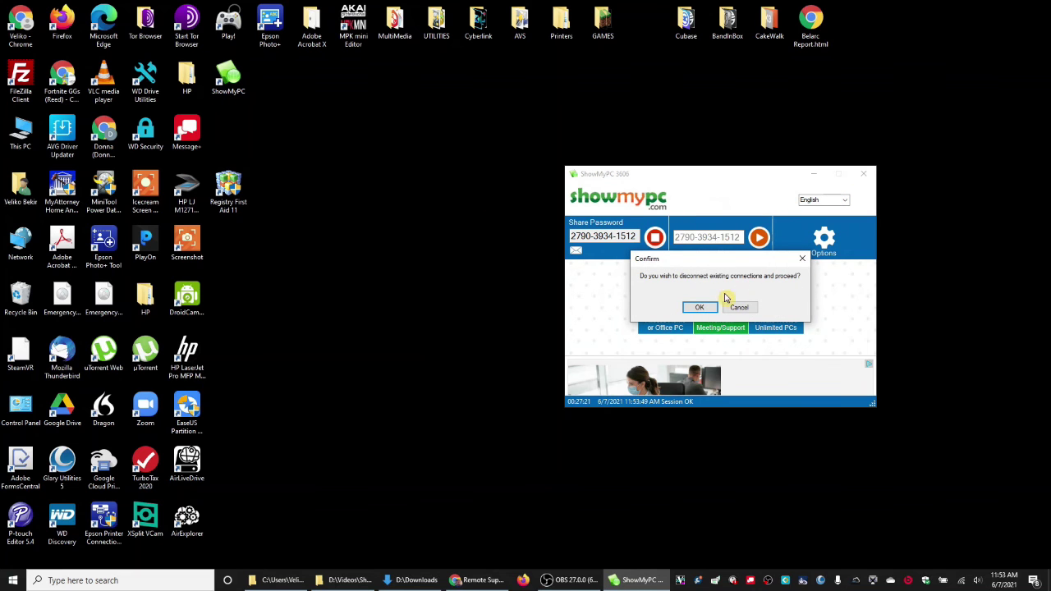
click(695, 309)
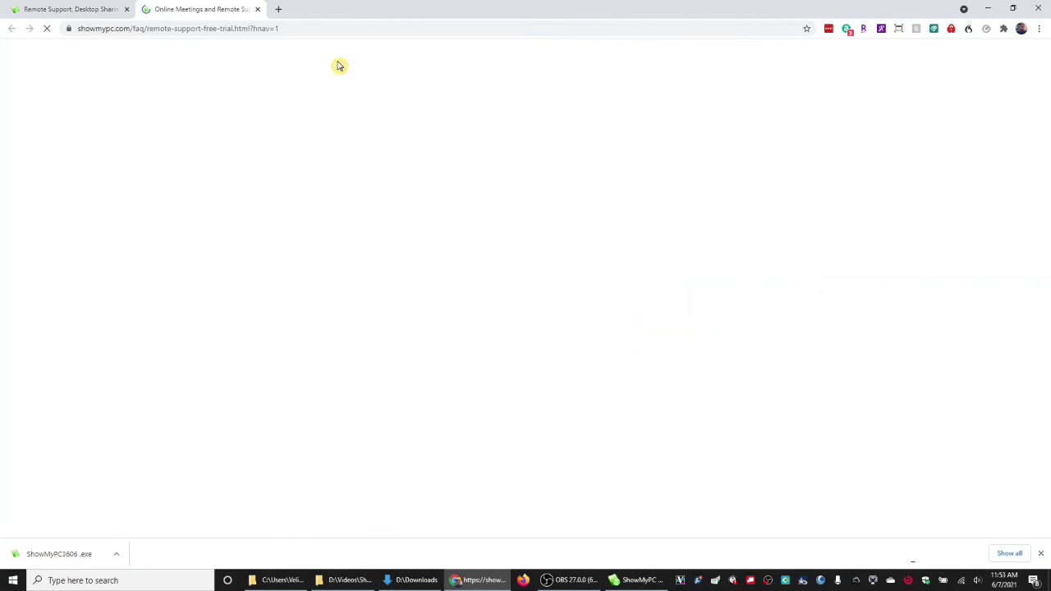
click(1041, 7)
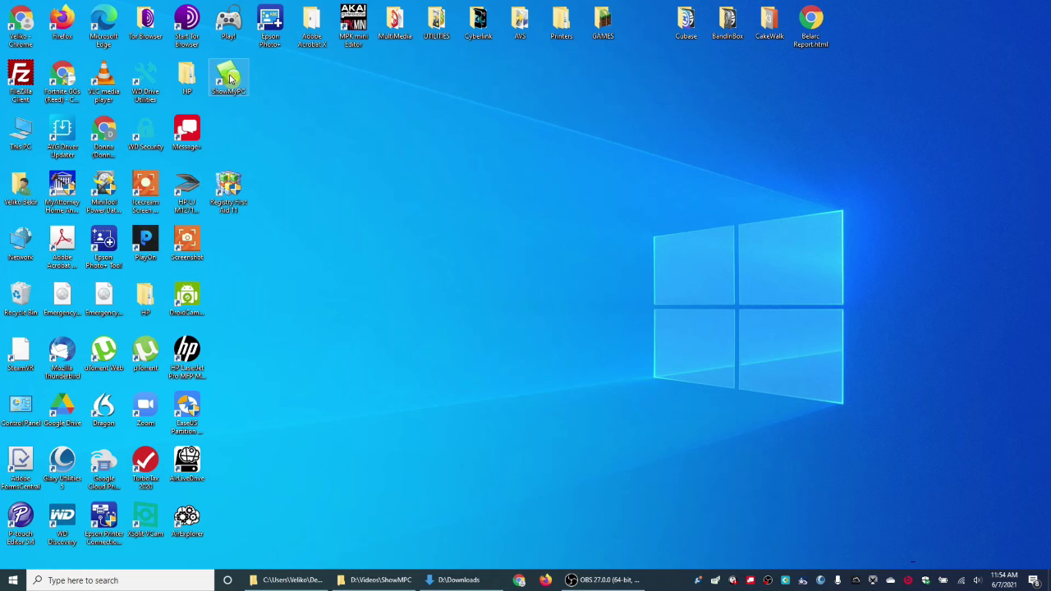
Relaunch ShowMyPC from its desktop shortcut with administrator approval and centre its window.
double_click(230, 78)
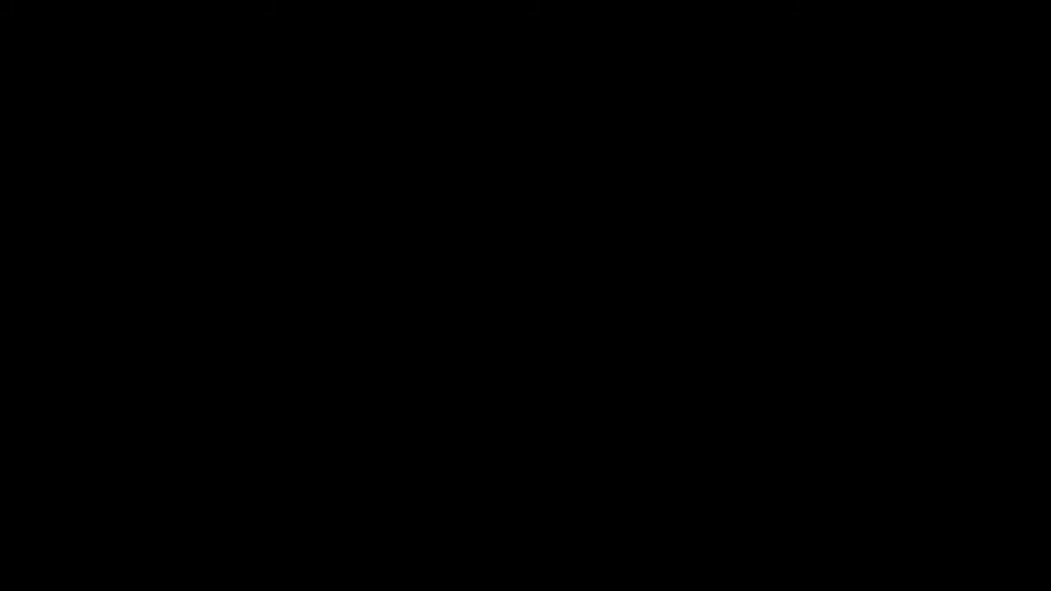
click(481, 371)
click(617, 356)
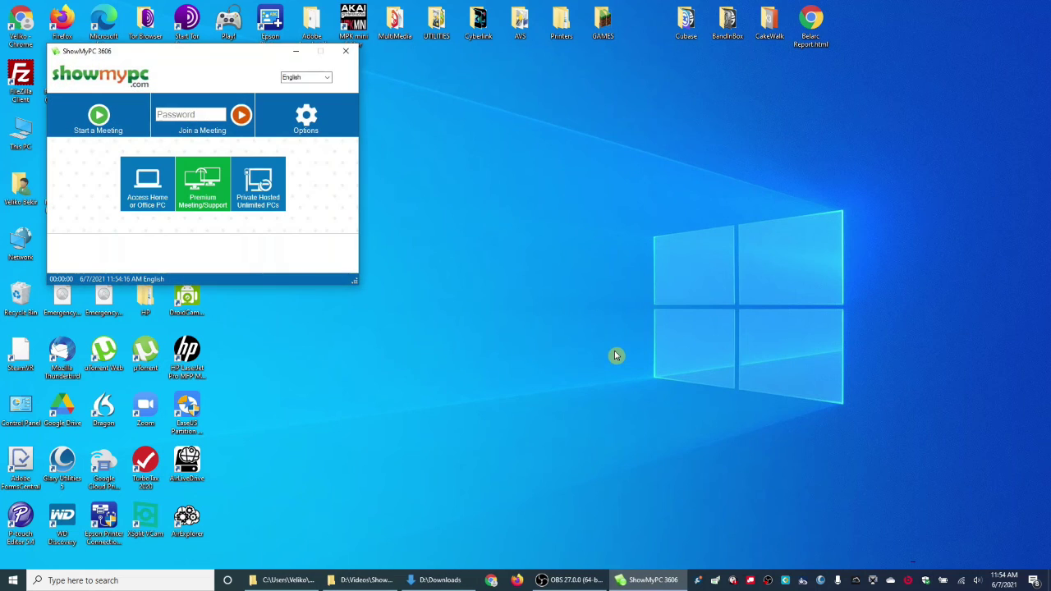
drag(358, 102, 611, 191)
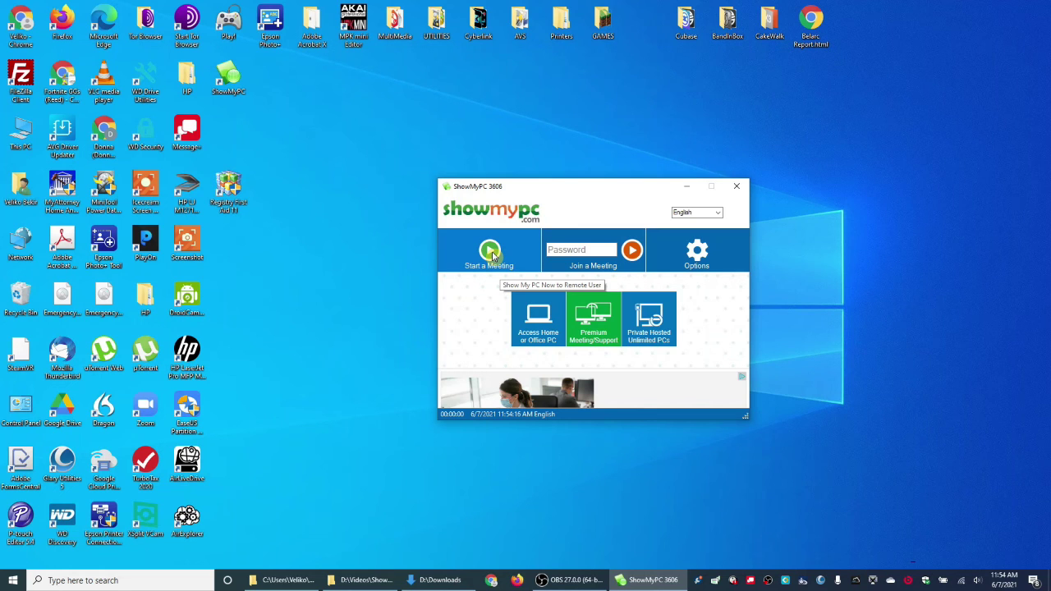
Start a meeting allowing the remote user file and mouse-keyboard access.
click(493, 257)
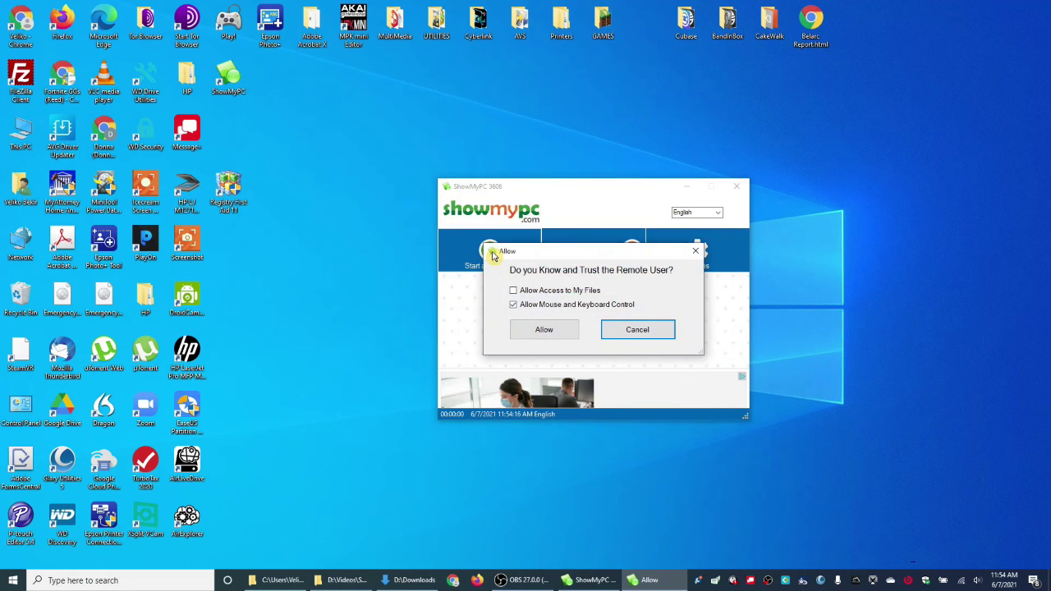
click(514, 291)
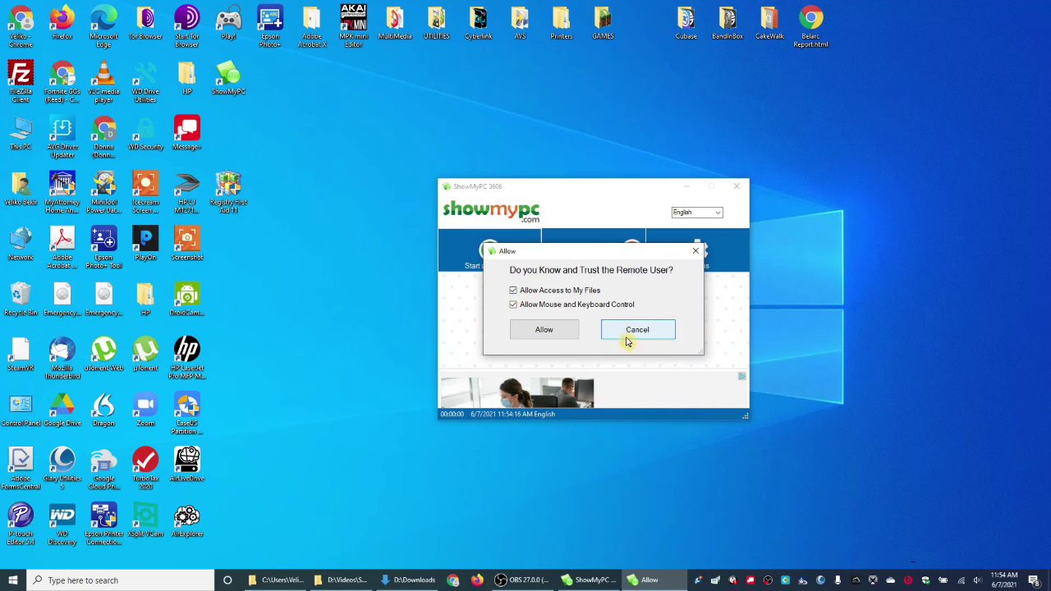
click(566, 330)
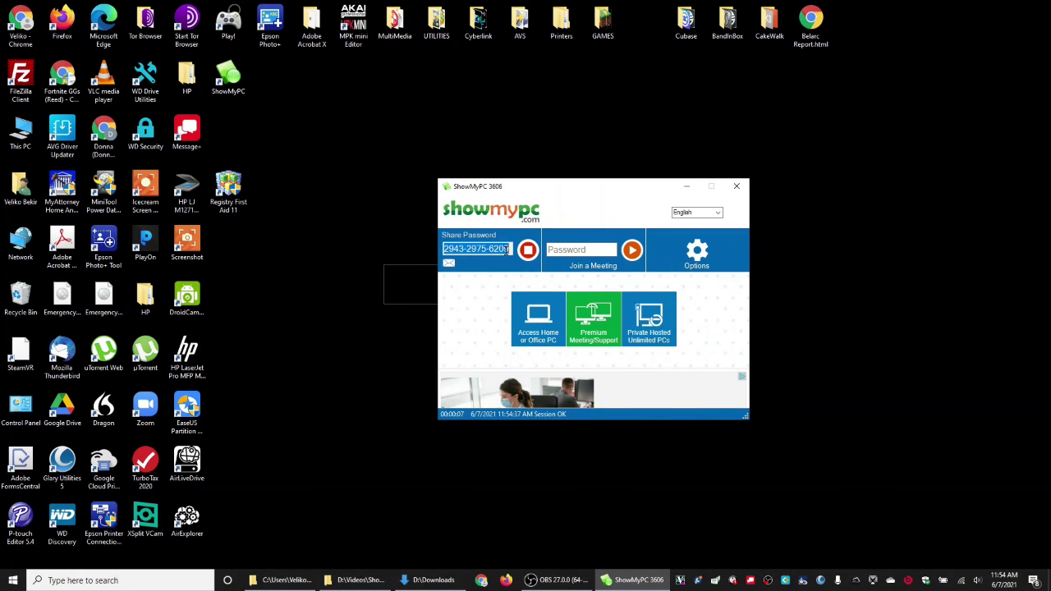
Close ShowMyPC during the running meeting, bringing up the prompt to disconnect the session.
click(568, 248)
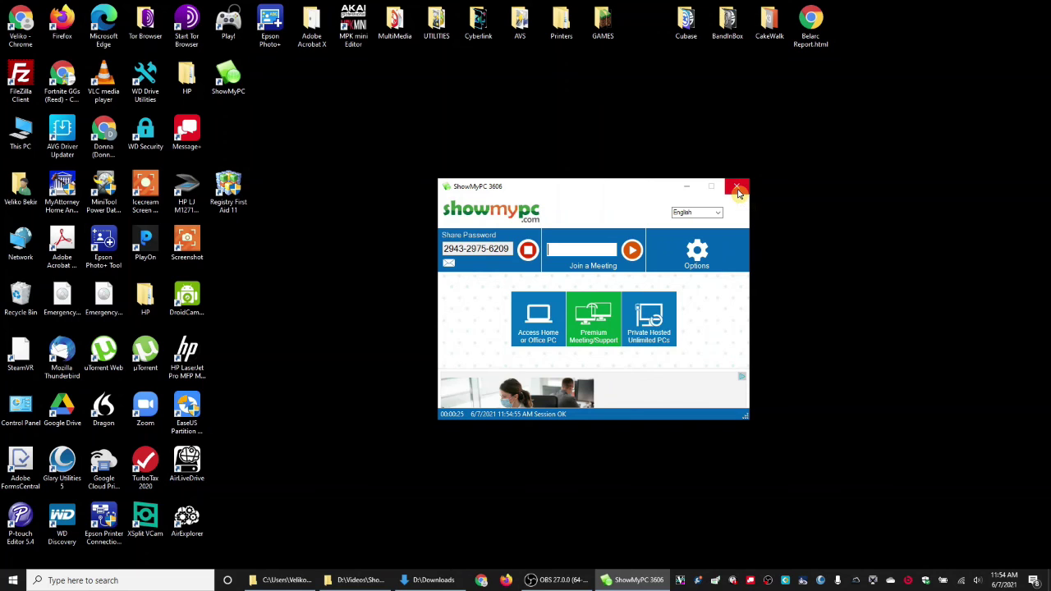
click(738, 183)
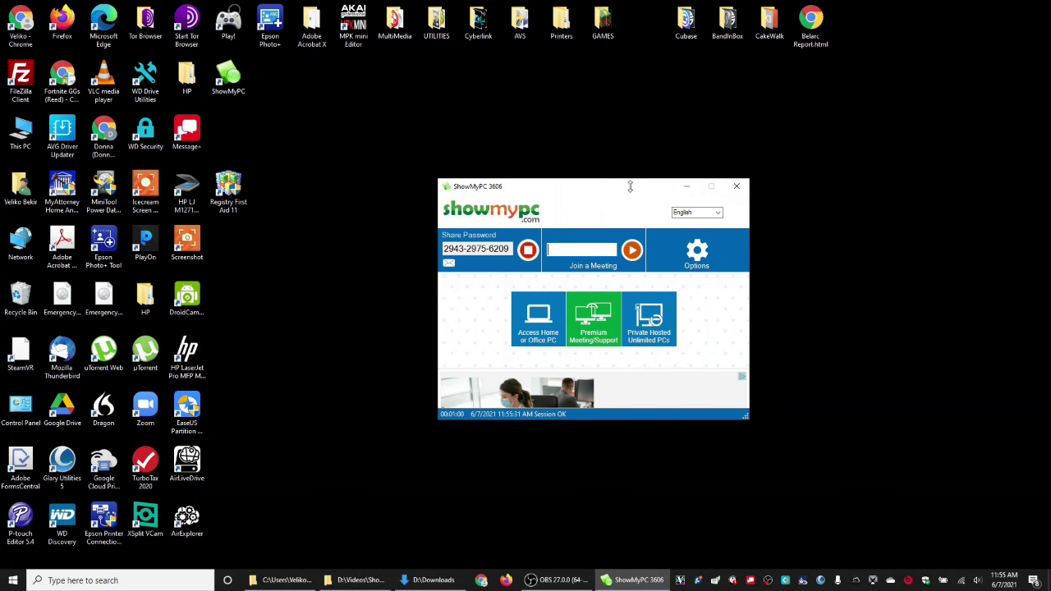
drag(629, 191, 517, 154)
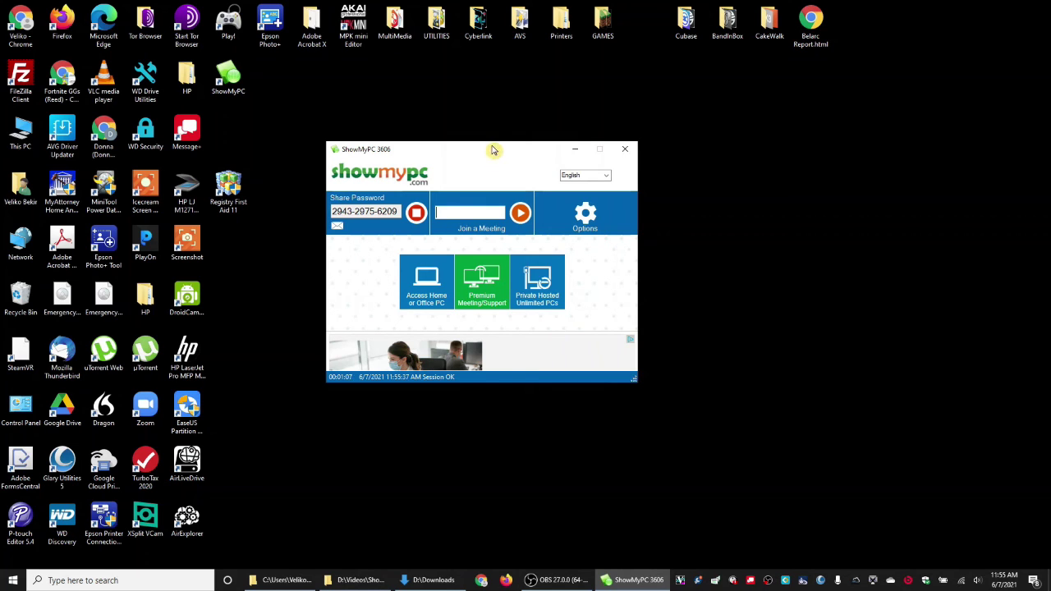
click(623, 151)
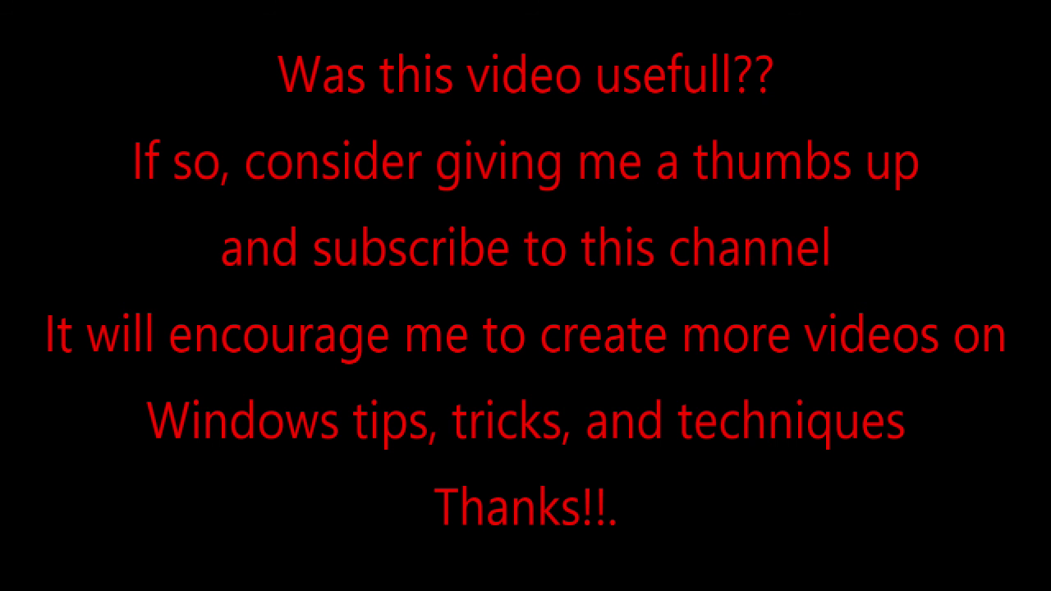